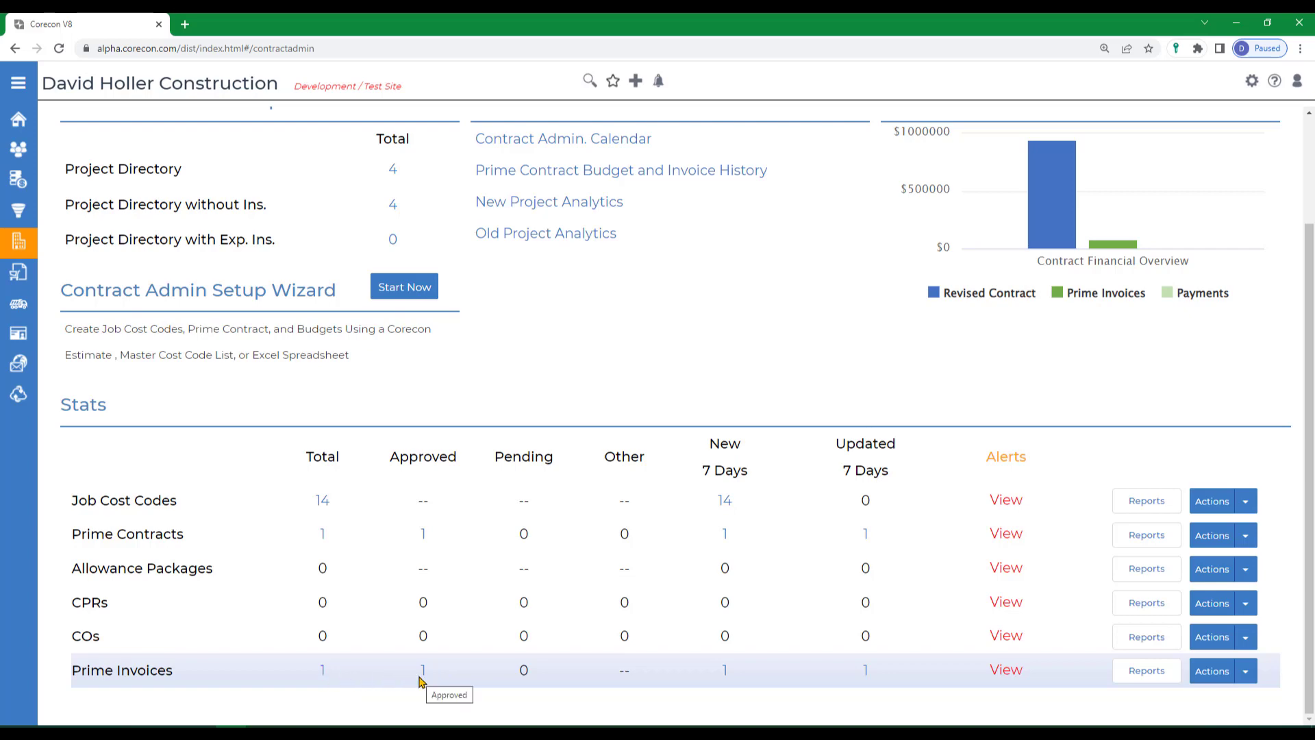
Leave Contract Admin. for the home page of project 22-002 and open its Procurement overview.
{"action": "scroll", "coordinate": [423, 682], "scroll_direction": "up", "scroll_amount": 2}
{"action": "left_click", "coordinate": [172, 156]}
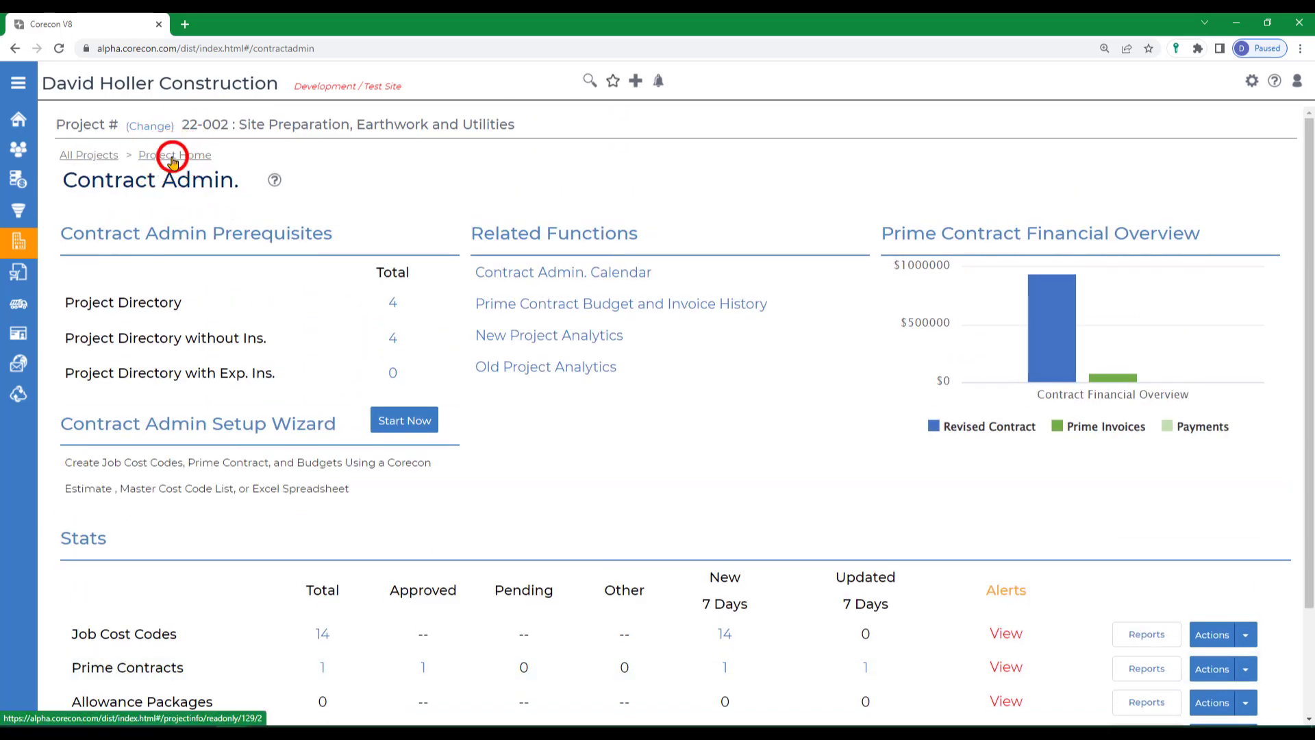
{"action": "scroll", "coordinate": [639, 540], "scroll_direction": "down", "scroll_amount": 4}
{"action": "left_click", "coordinate": [528, 515]}
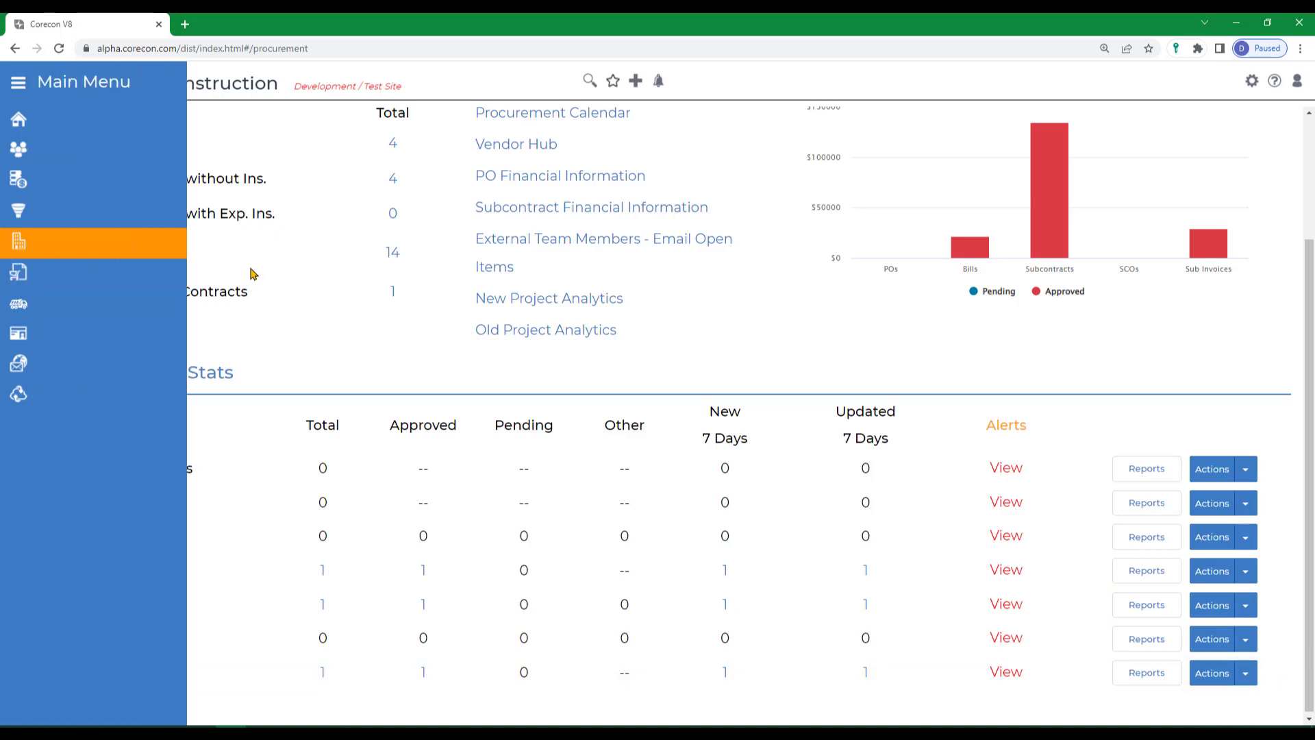
Open the HR overview, view the previous week's approved misc. expenses, and return to HR.
{"action": "mouse_move", "coordinate": [56, 255]}
{"action": "left_click", "coordinate": [42, 335]}
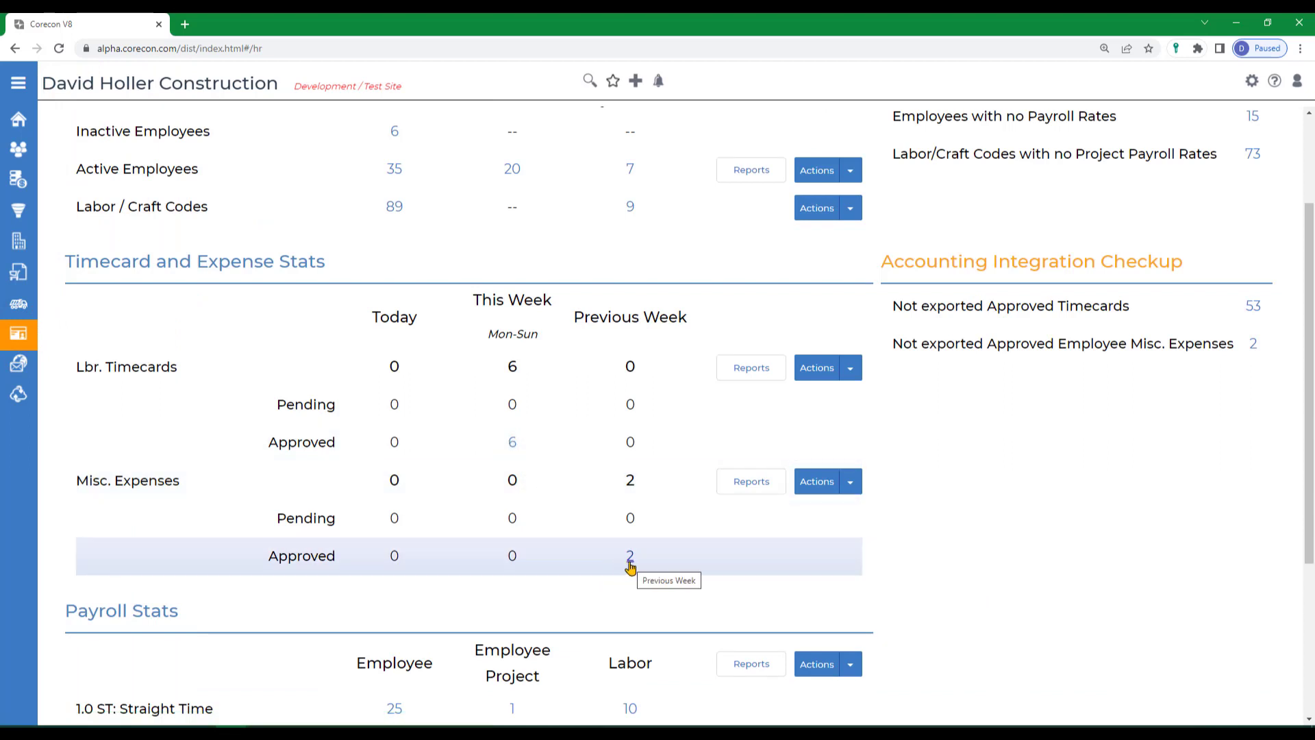
{"action": "scroll", "coordinate": [630, 567], "scroll_direction": "up", "scroll_amount": 2}
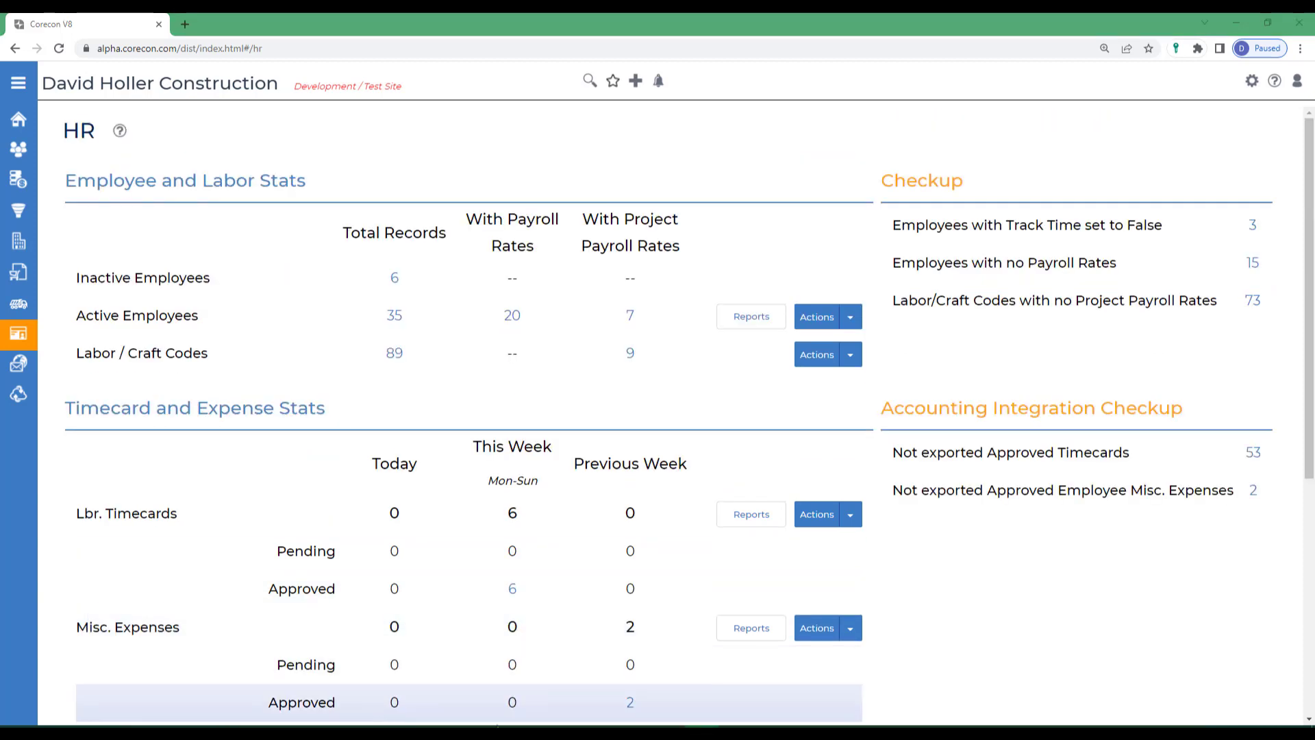
{"action": "left_click", "coordinate": [629, 705]}
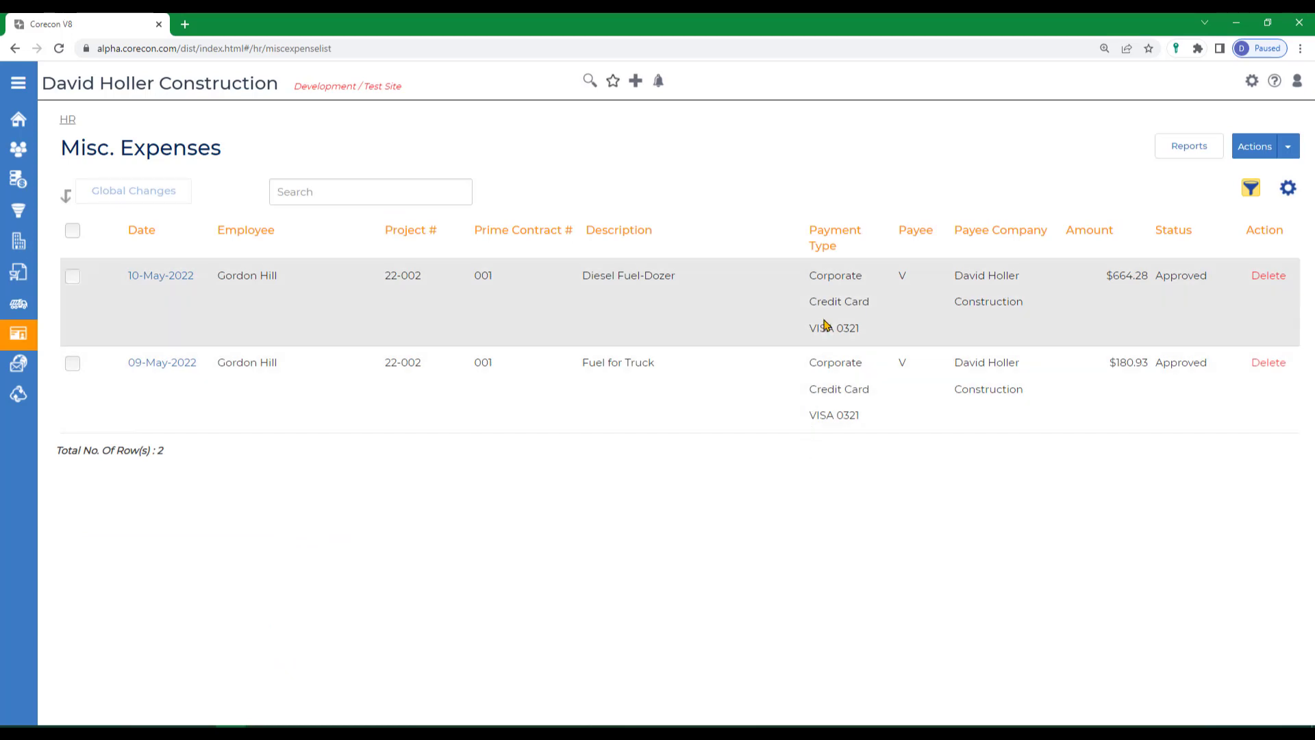
{"action": "left_click", "coordinate": [67, 119]}
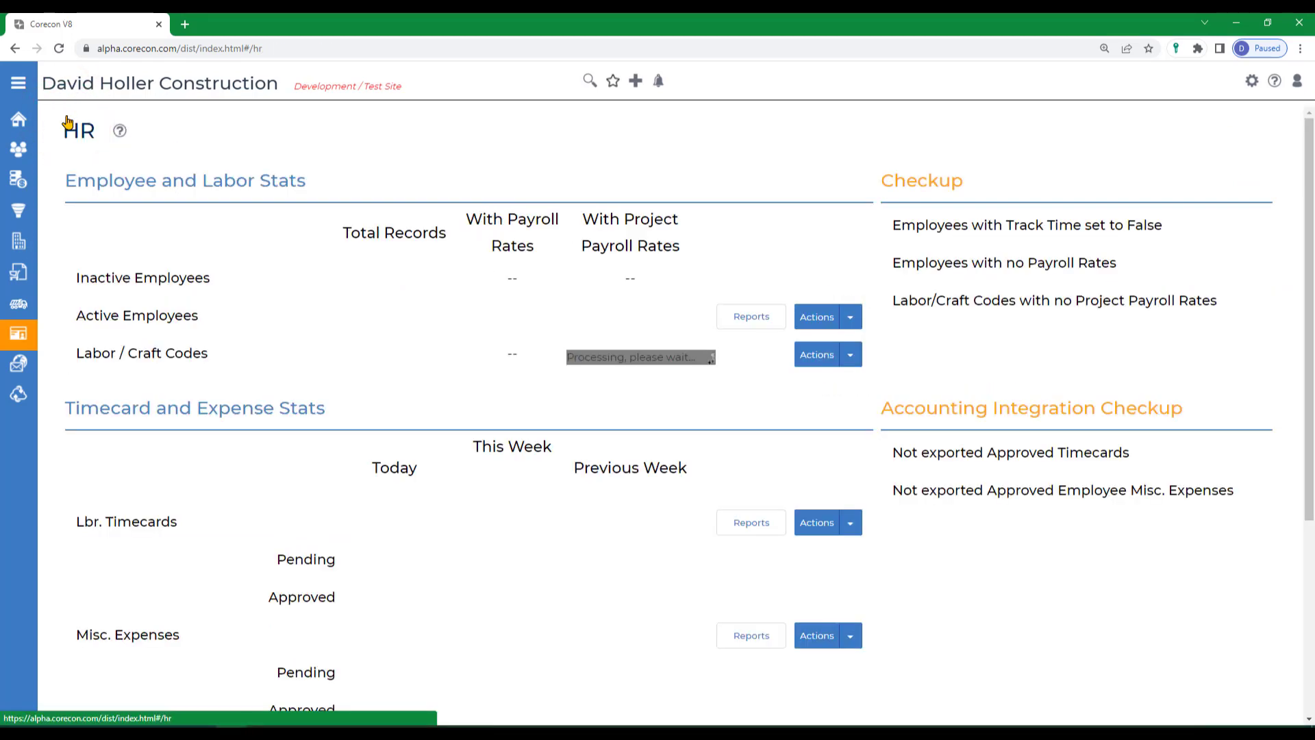
Open the new CoreconLink in a separate browser tab and start a sync with QuickBooks Online.
{"action": "mouse_move", "coordinate": [18, 408]}
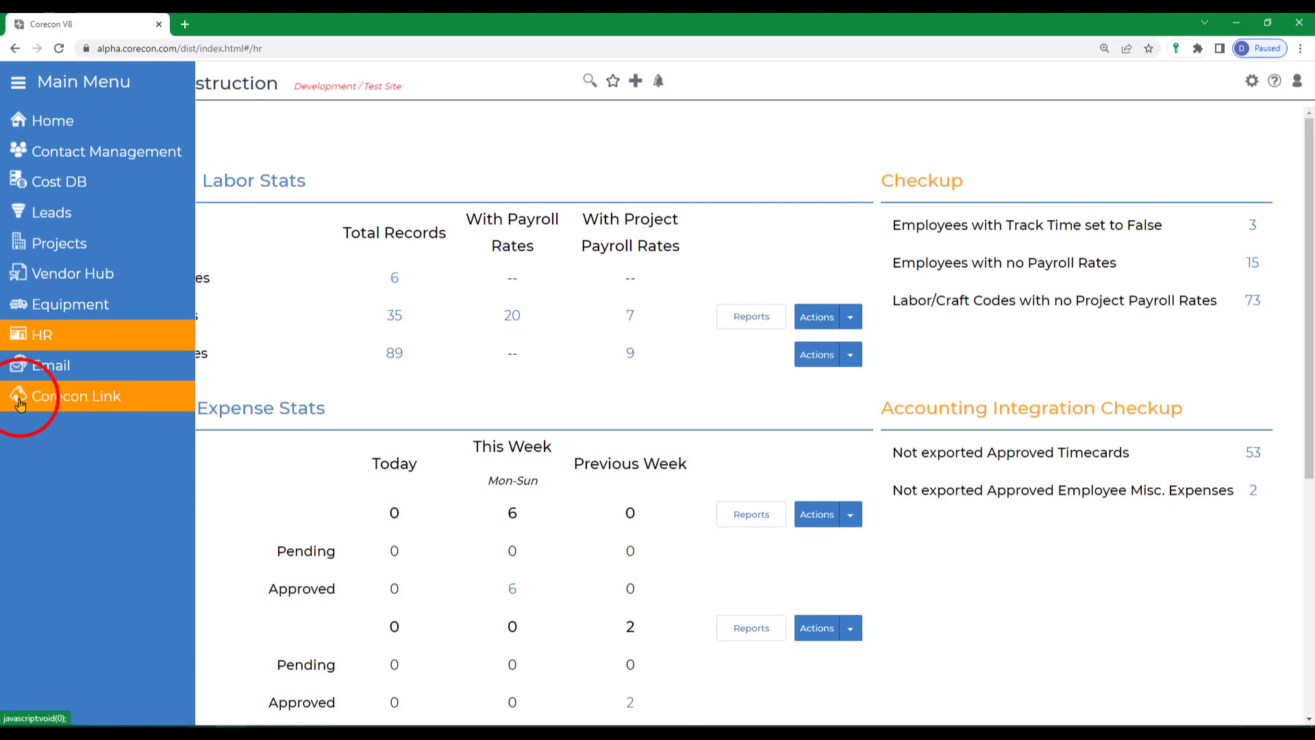
{"action": "left_click", "coordinate": [20, 403]}
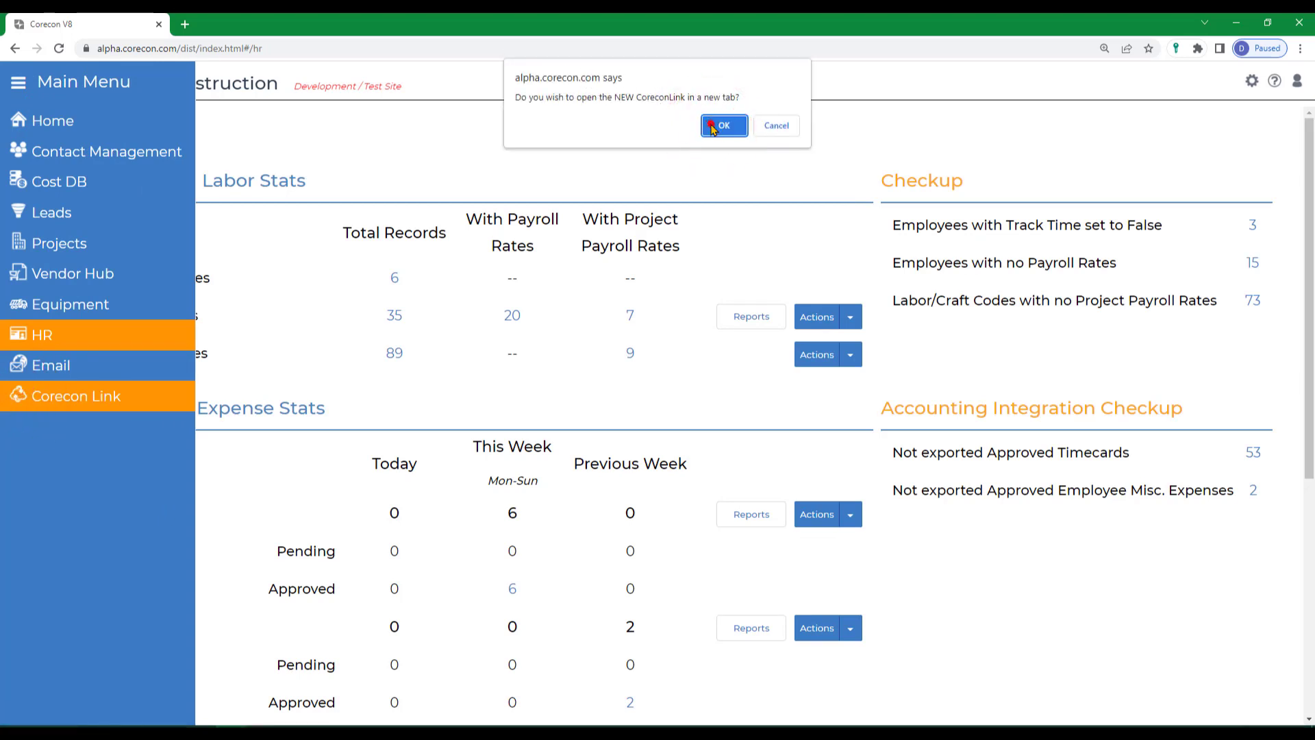
{"action": "left_click", "coordinate": [713, 124]}
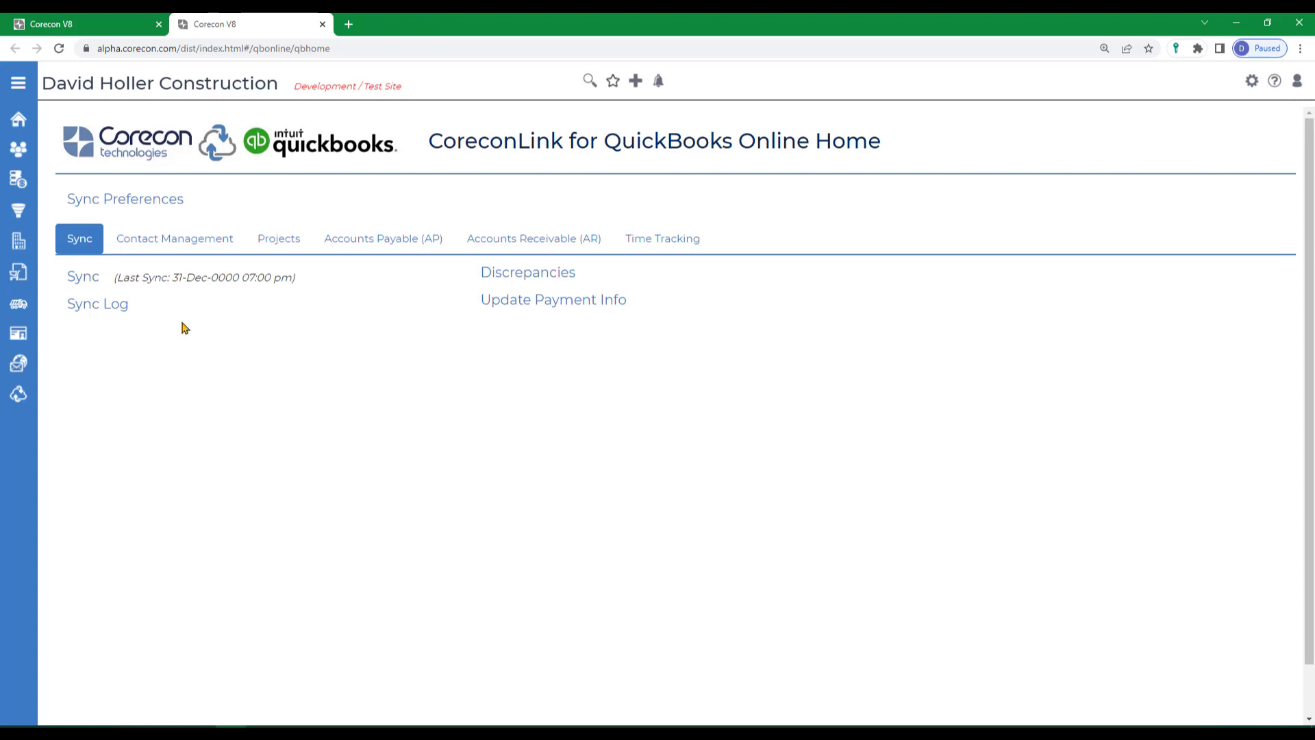
{"action": "left_click", "coordinate": [83, 277]}
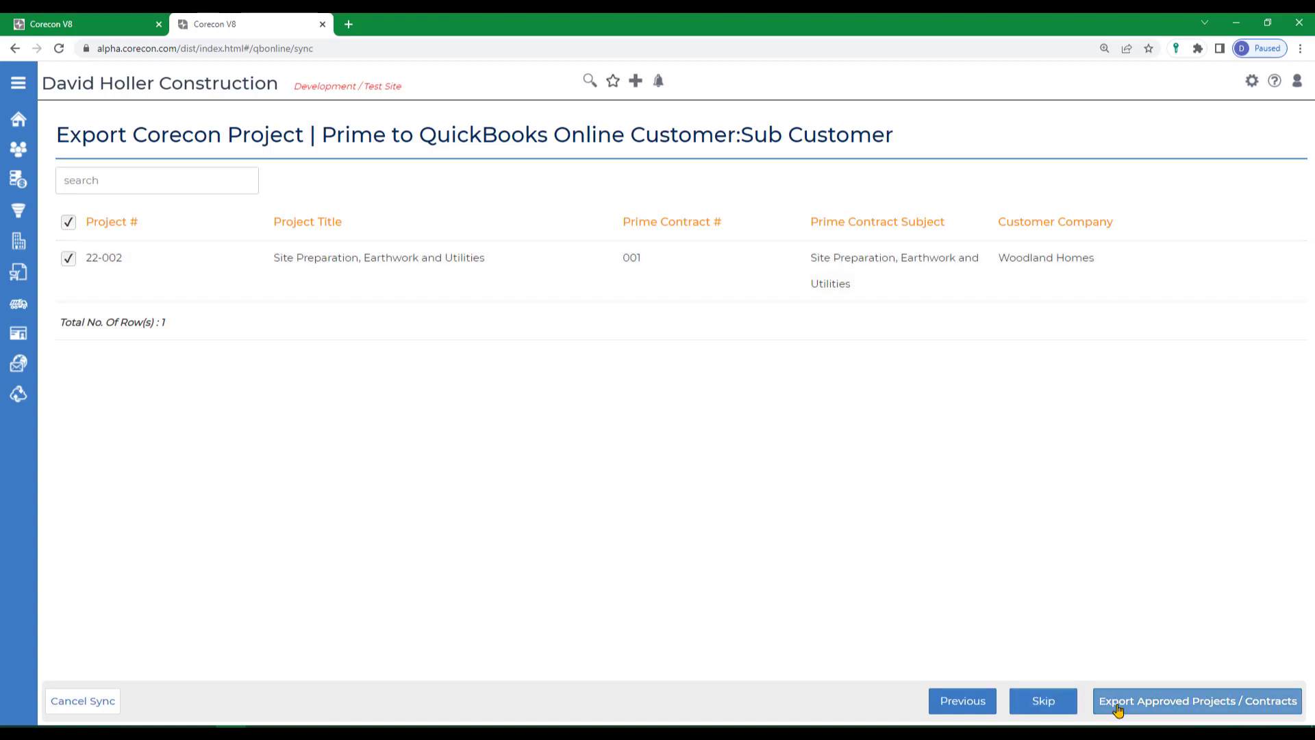
Export project 22-002 with prime contract 001 and the project directory company Northeast Quarry Products to QuickBooks Online.
{"action": "left_click", "coordinate": [1192, 700]}
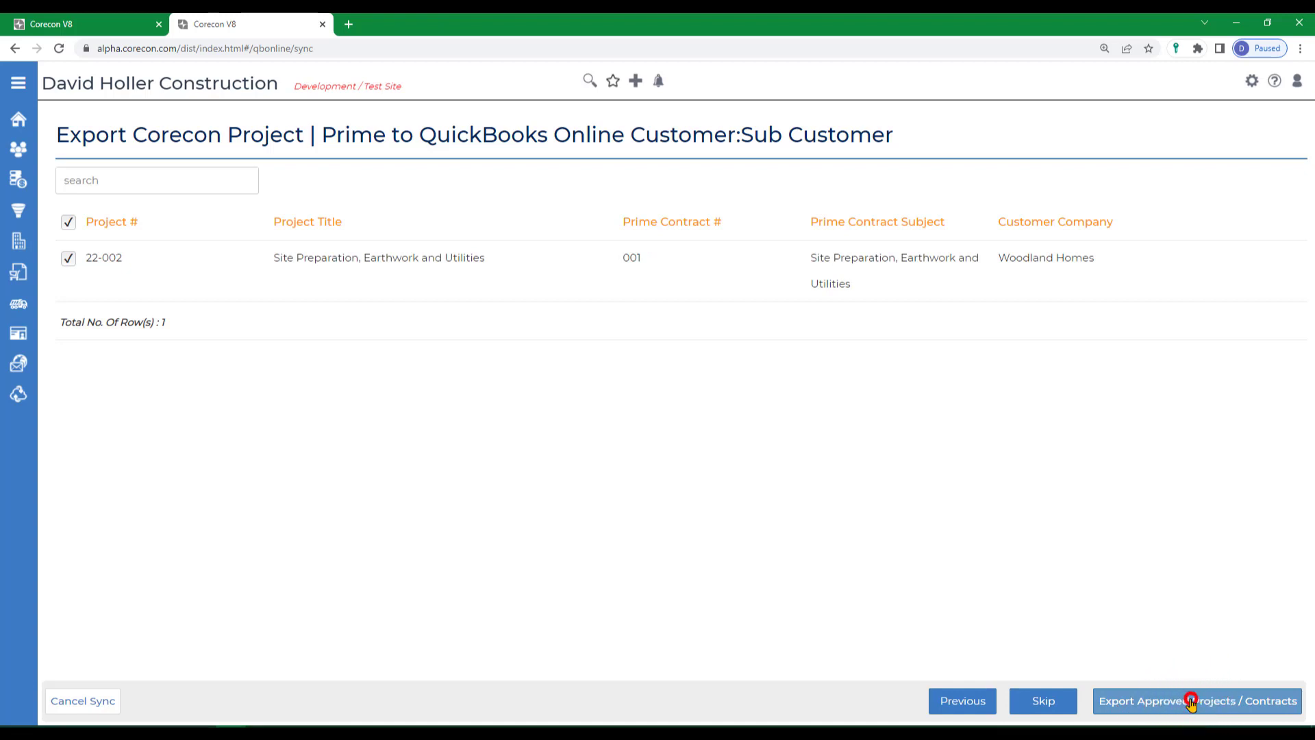
{"action": "left_click_drag", "start_coordinate": [59, 133], "coordinate": [132, 134]}
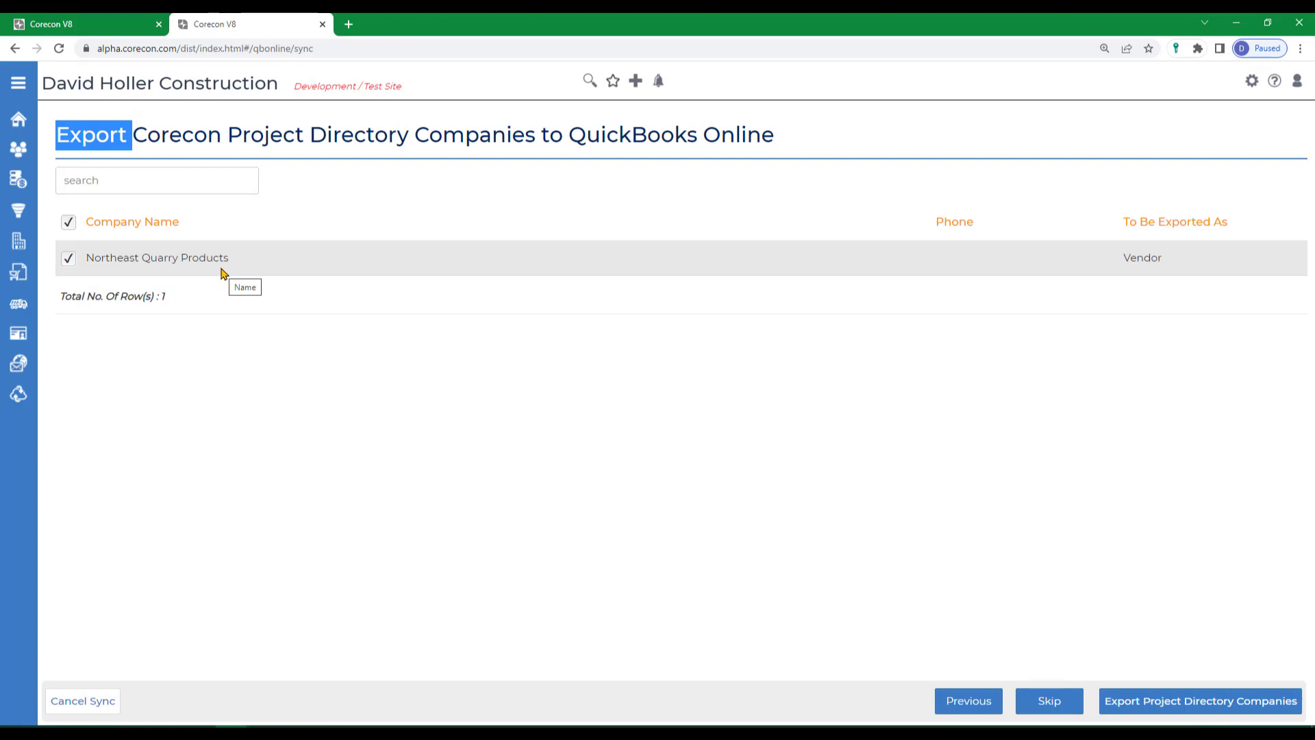
{"action": "left_click", "coordinate": [1190, 706]}
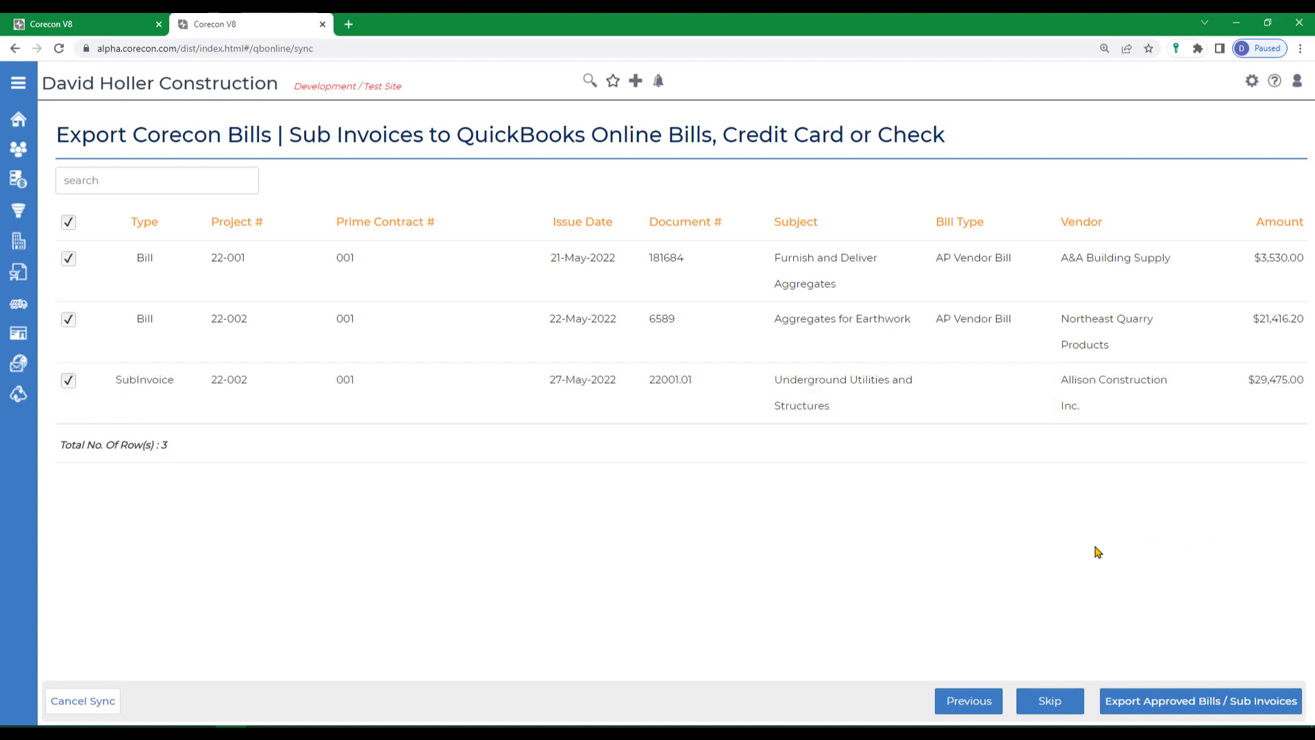
Export all listed approved bills and sub invoices, plus both approved employee misc. expenses, to QuickBooks Online.
{"action": "left_click", "coordinate": [1129, 702]}
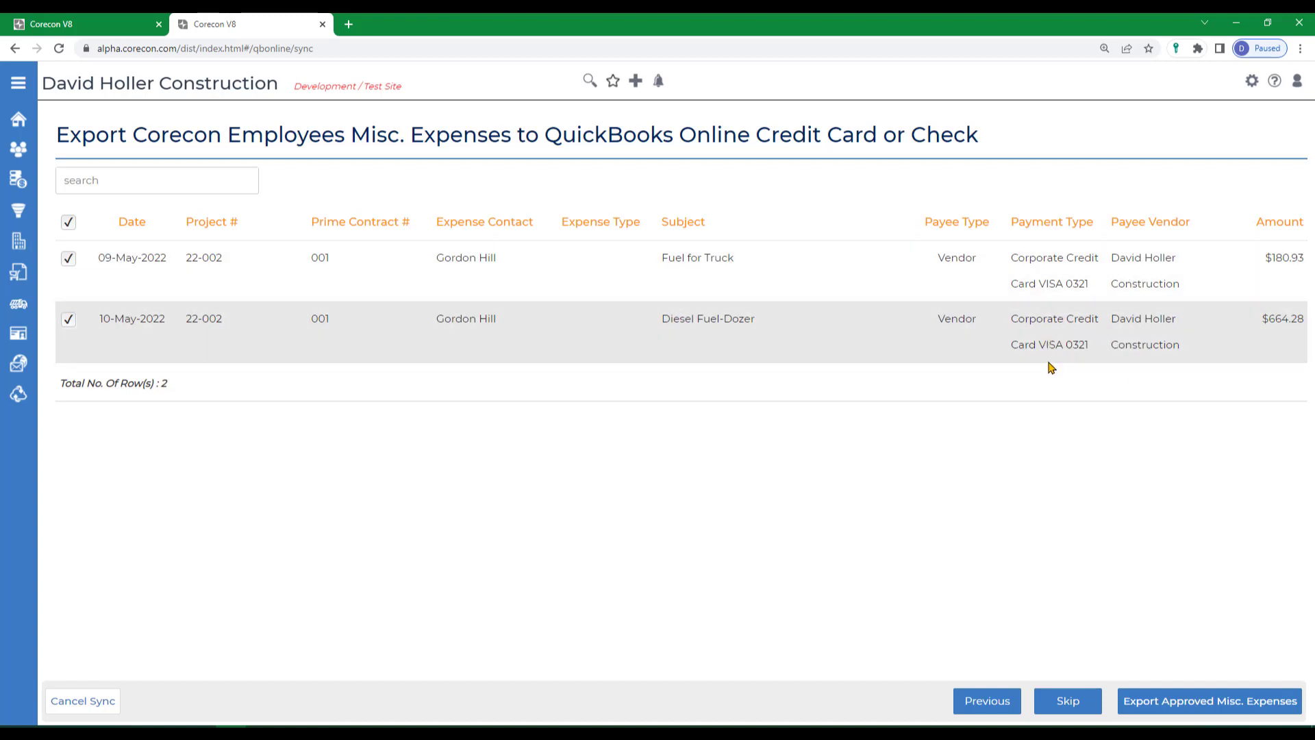
{"action": "left_click", "coordinate": [1149, 703]}
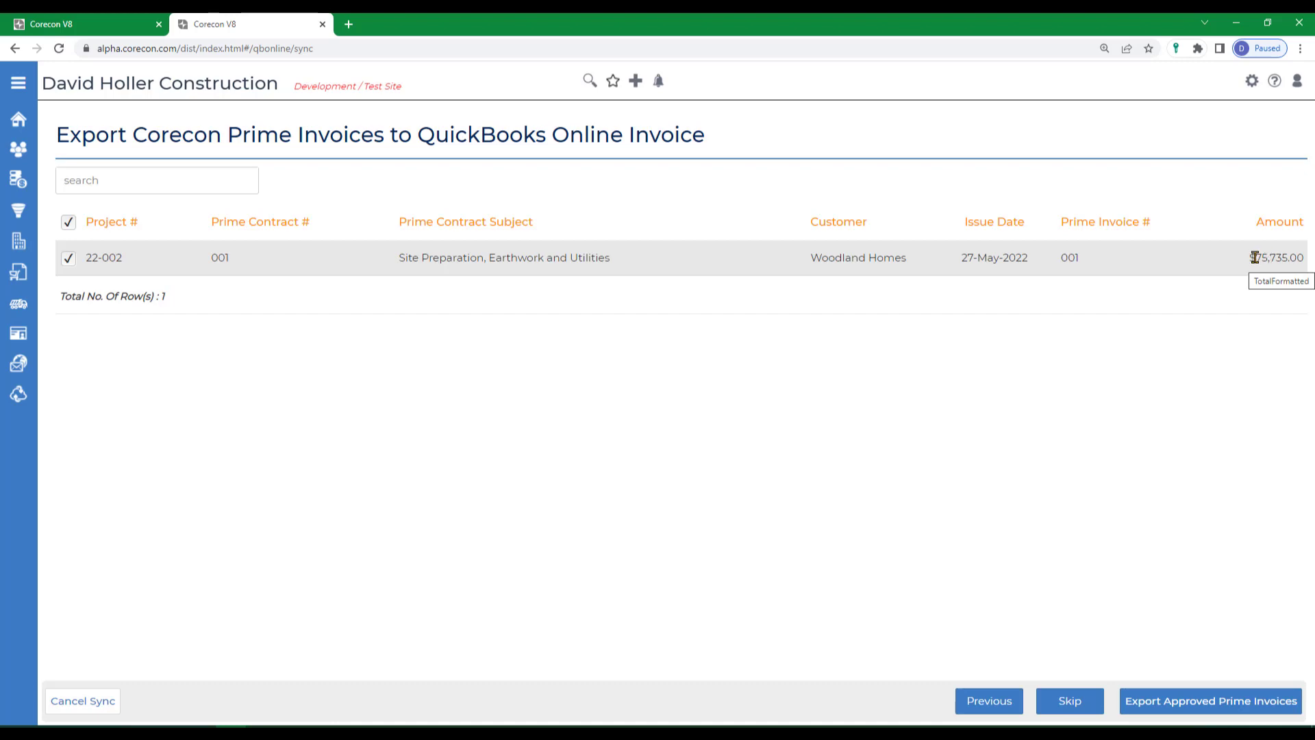
Export the approved prime invoice 001 for project 22-002, and skip the employee export with all employees deselected.
{"action": "left_click", "coordinate": [1141, 709]}
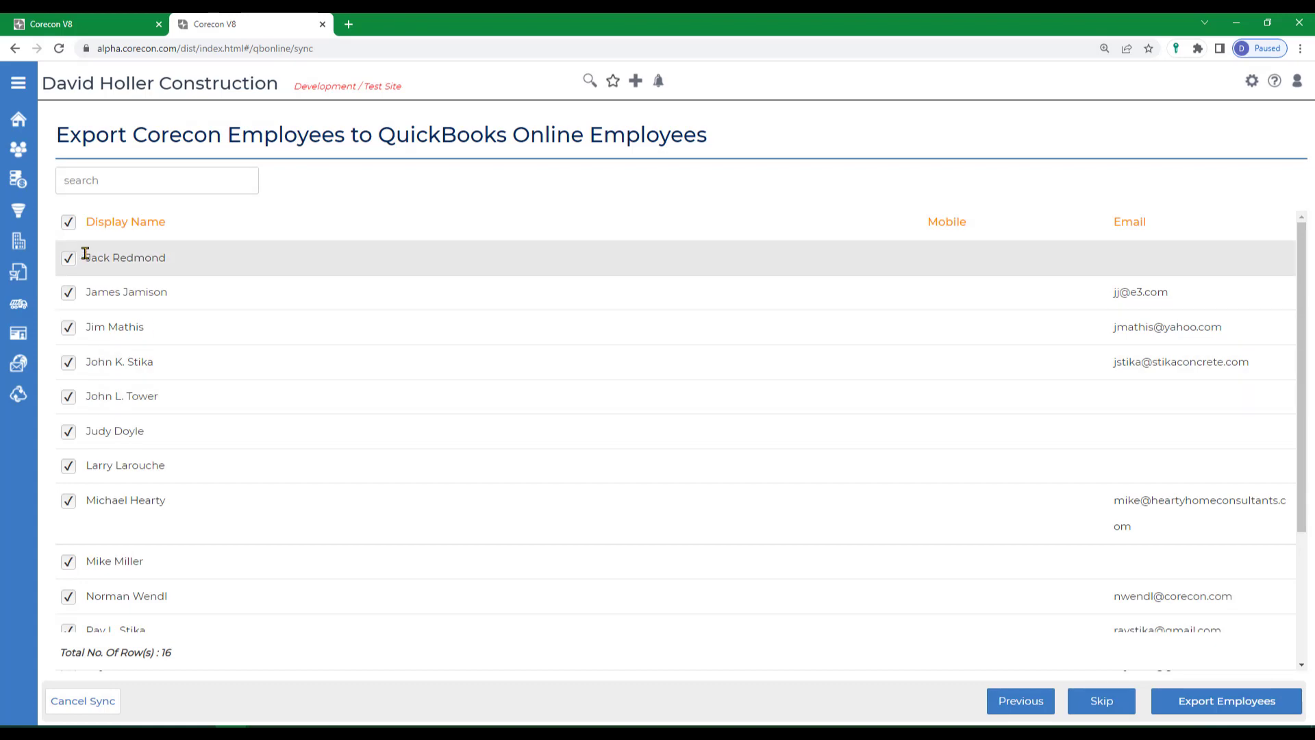
{"action": "left_click", "coordinate": [68, 224]}
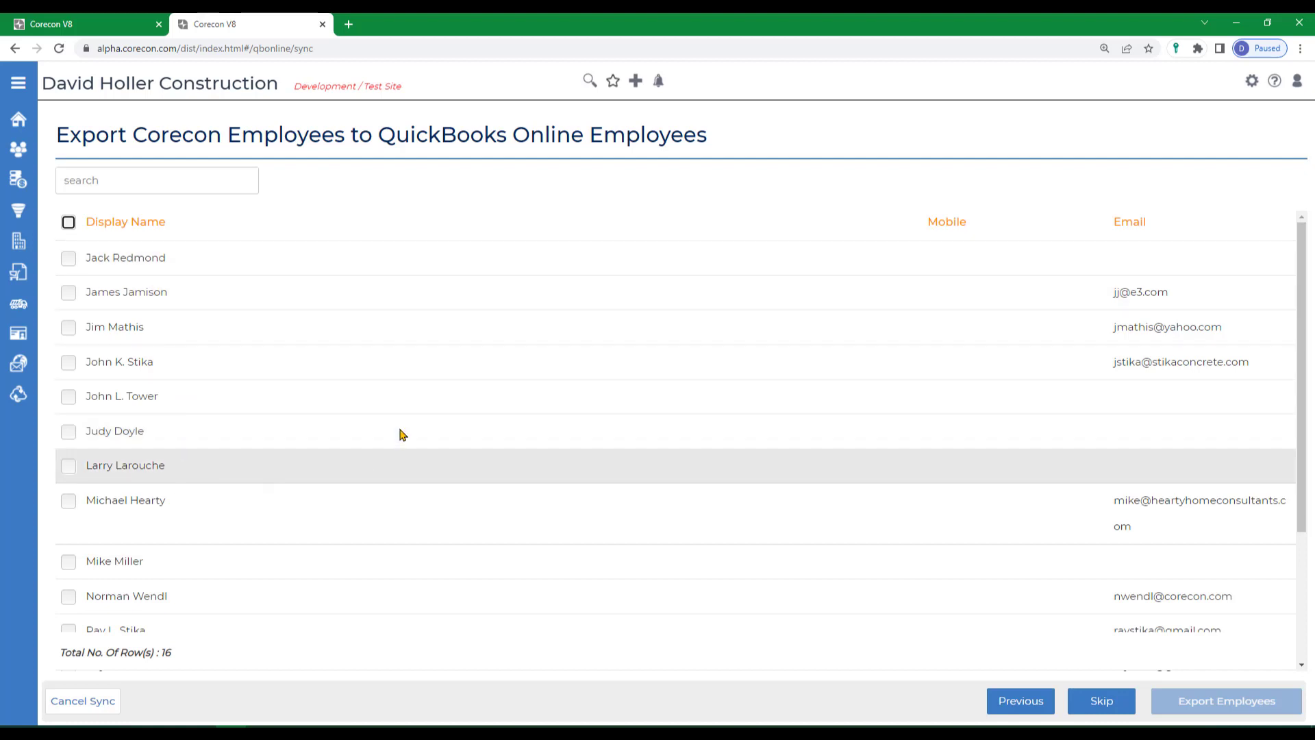
{"action": "left_click", "coordinate": [1096, 700]}
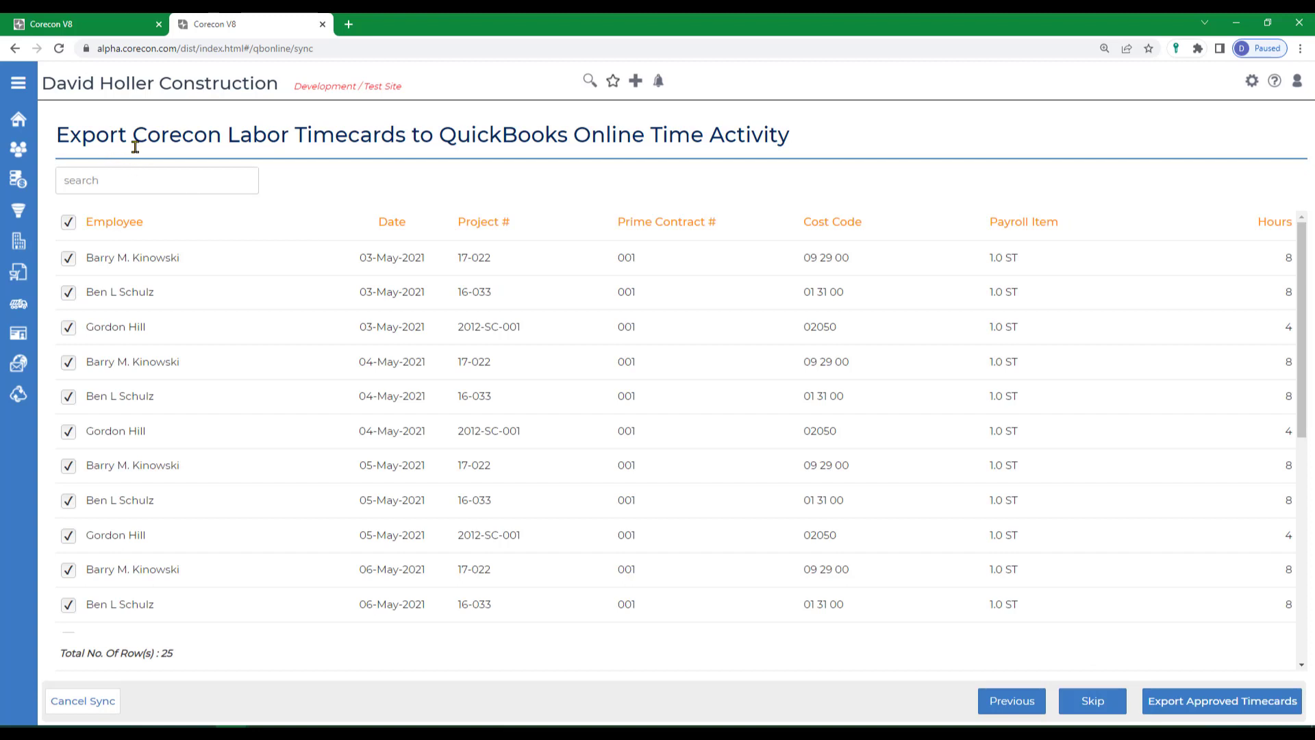
Deselect all labor timecards and sort the list by project number in descending order.
{"action": "left_click", "coordinate": [113, 221]}
{"action": "left_click", "coordinate": [69, 222]}
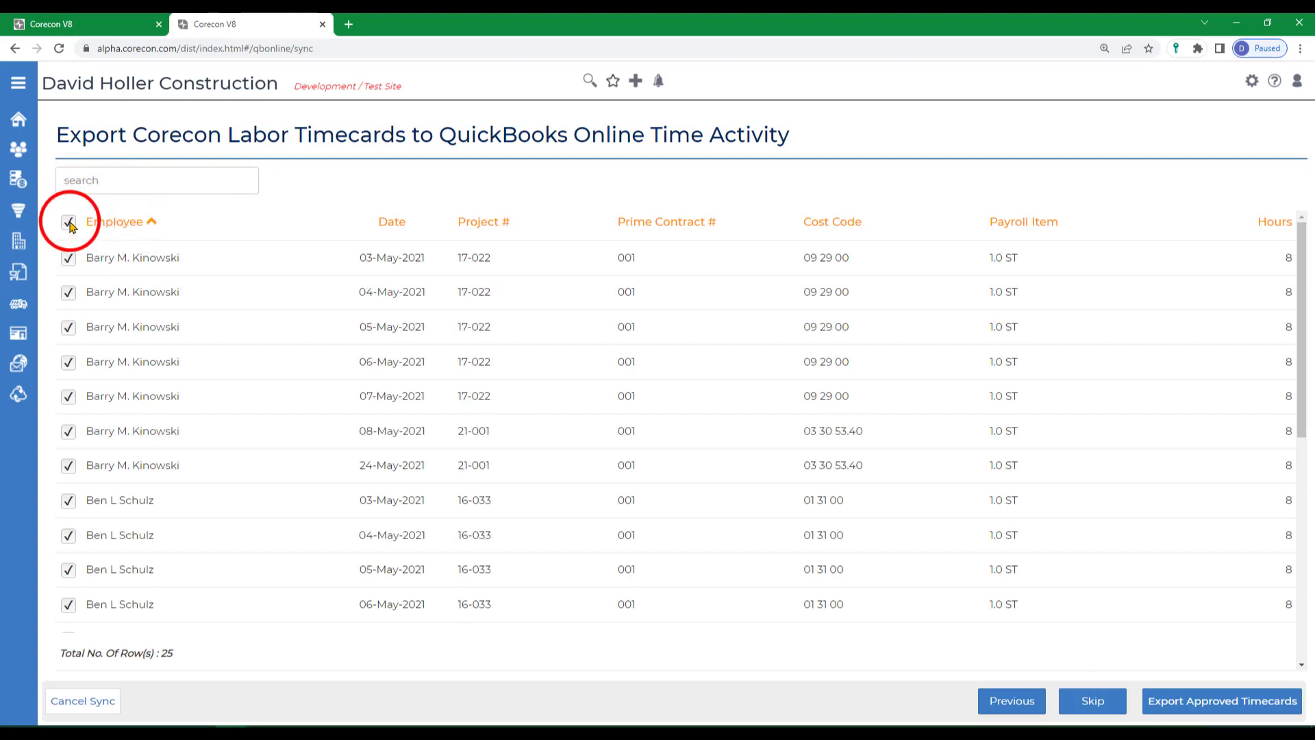
{"action": "scroll", "coordinate": [230, 393], "scroll_direction": "down", "scroll_amount": 1}
{"action": "scroll", "coordinate": [230, 393], "scroll_direction": "down", "scroll_amount": 5}
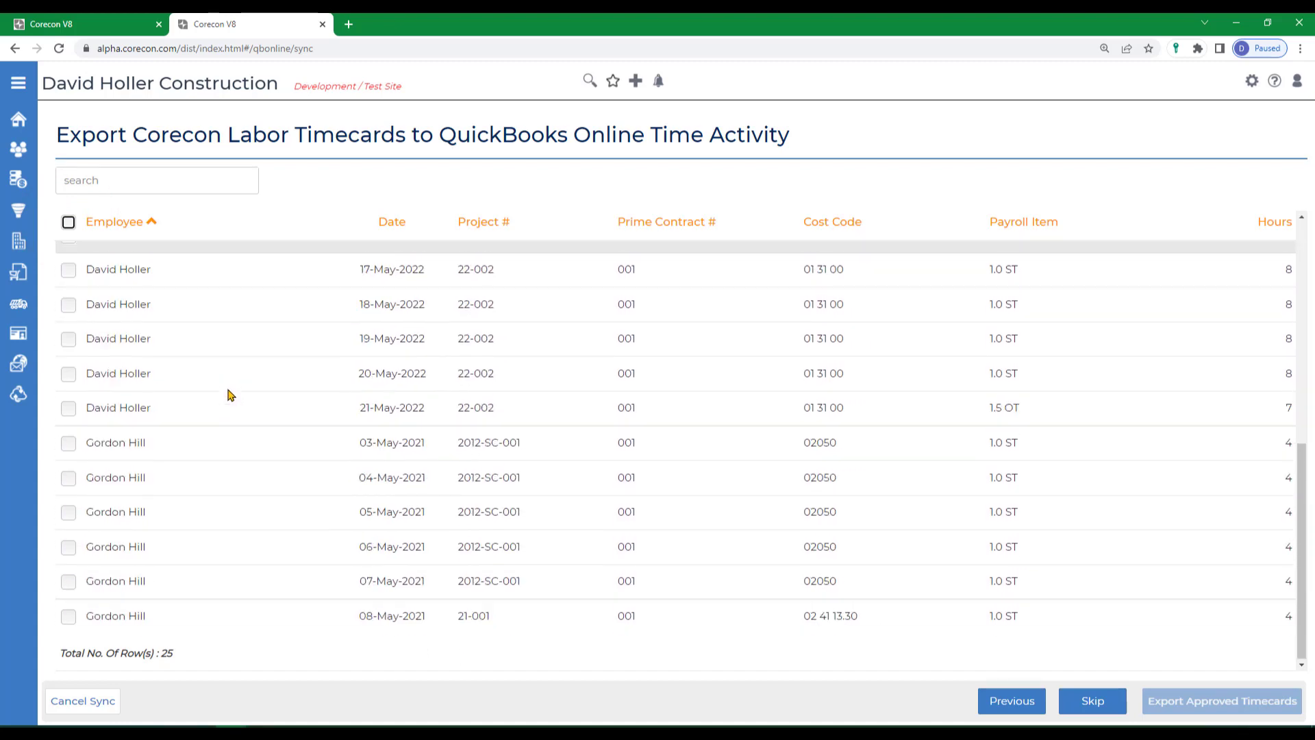
{"action": "left_click", "coordinate": [476, 221]}
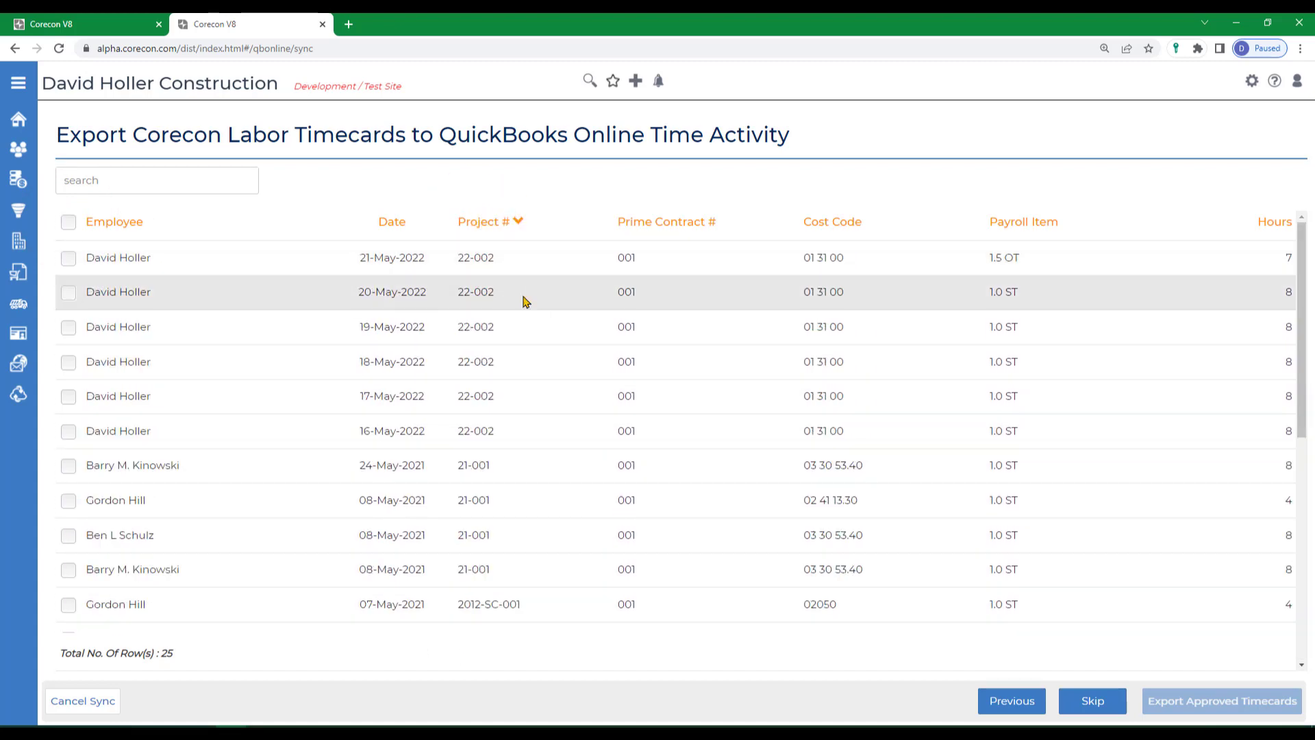
Select the six project 22-002 timecards dated 16 to 21 May 2022 and export them to QuickBooks Online.
{"action": "left_click", "coordinate": [66, 258]}
{"action": "left_click", "coordinate": [68, 292]}
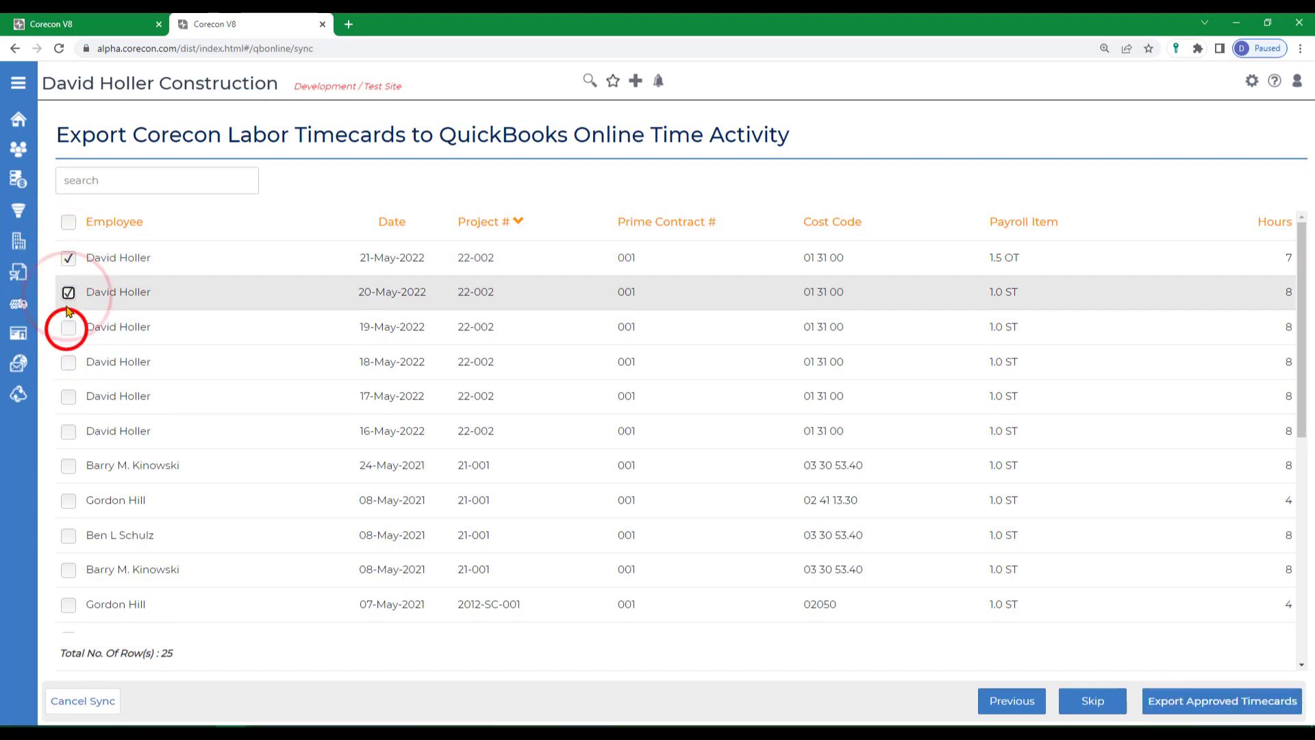
{"action": "left_click", "coordinate": [68, 328]}
{"action": "left_click", "coordinate": [67, 363]}
{"action": "left_click", "coordinate": [68, 396]}
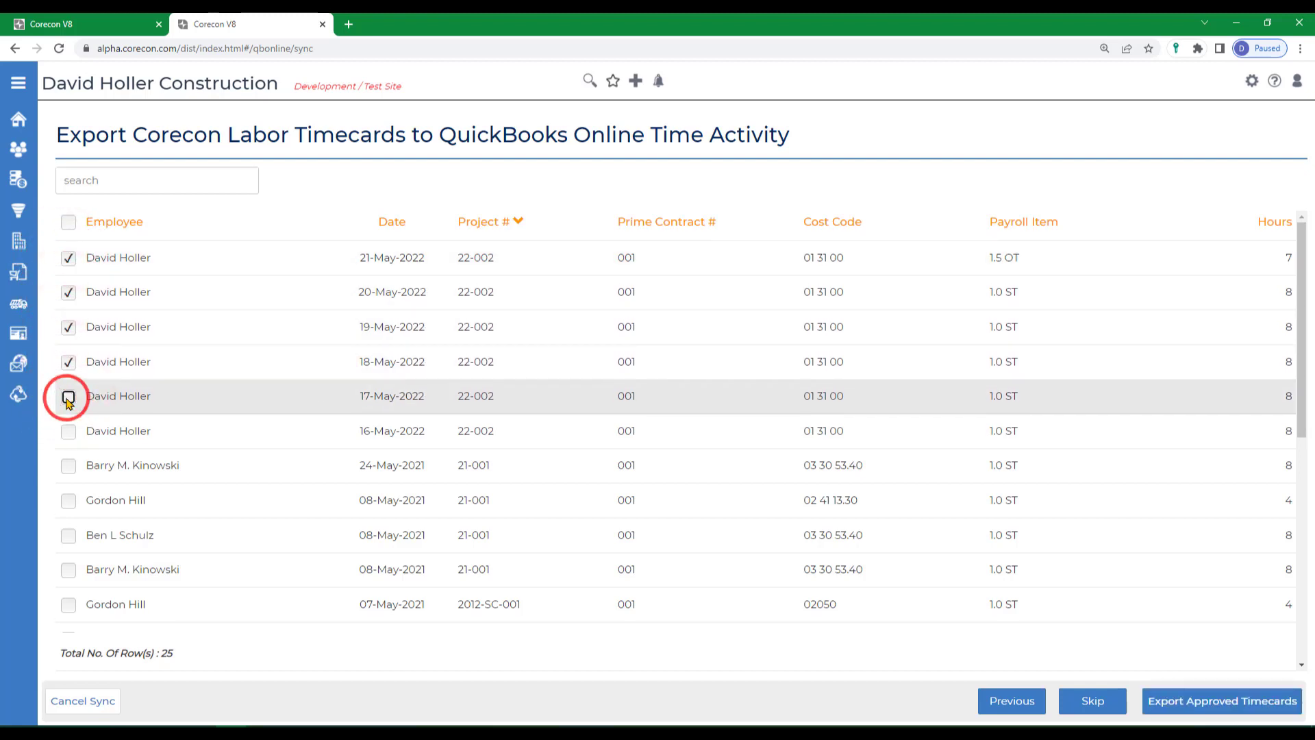
{"action": "left_click", "coordinate": [69, 431]}
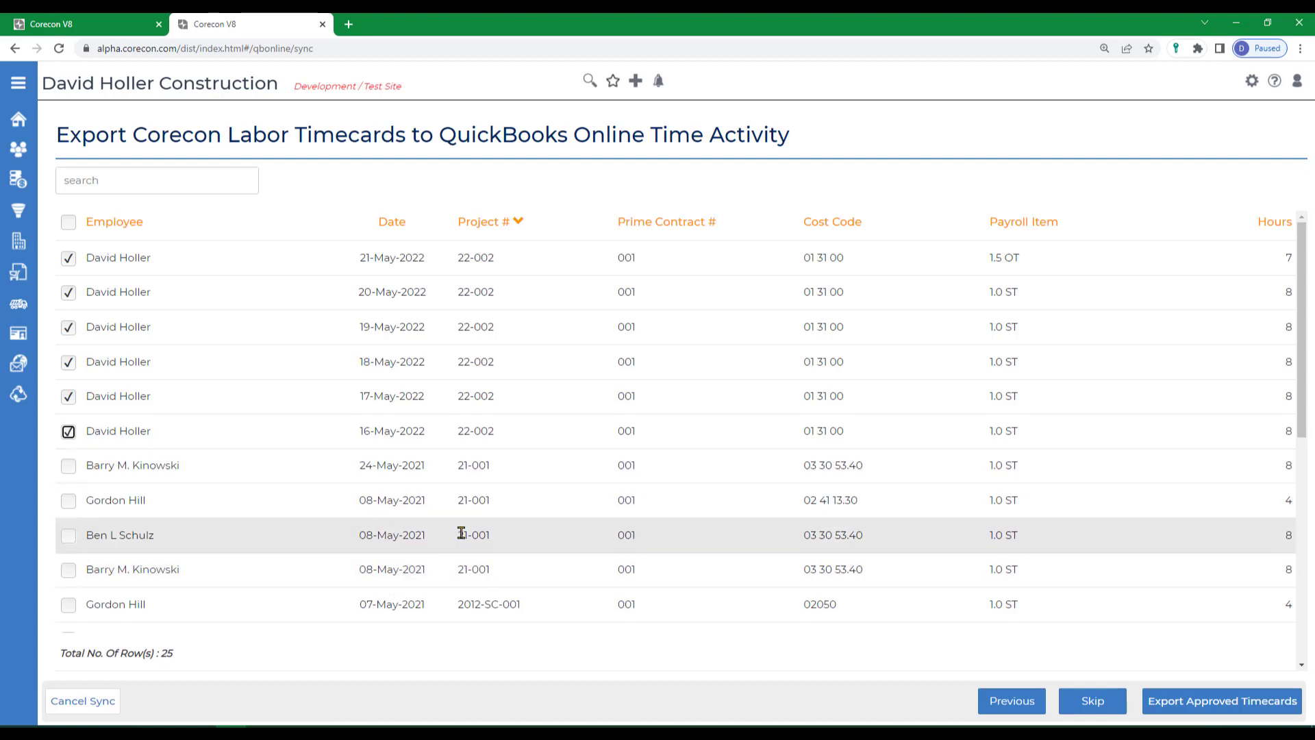
{"action": "left_click", "coordinate": [1183, 713]}
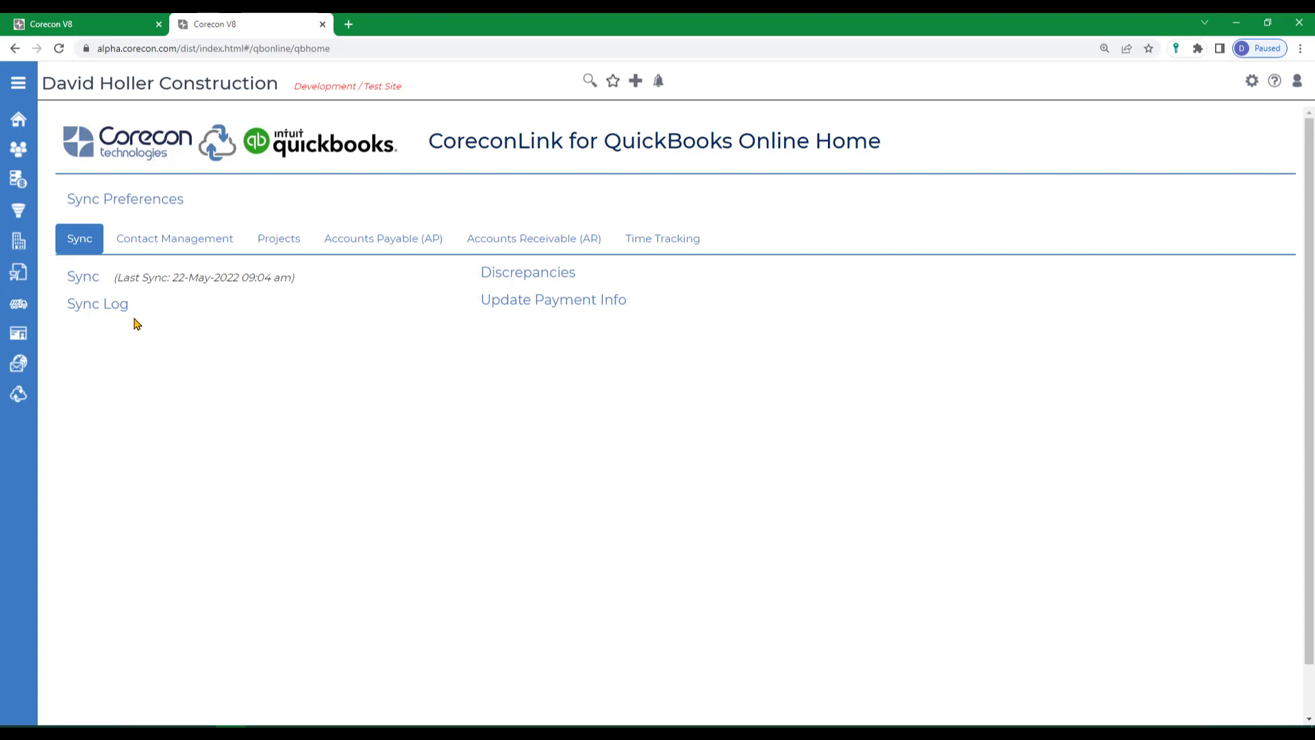
Open the sync log and review the entries for the 22-May-2022 09:04 AM sync.
{"action": "left_click", "coordinate": [86, 311]}
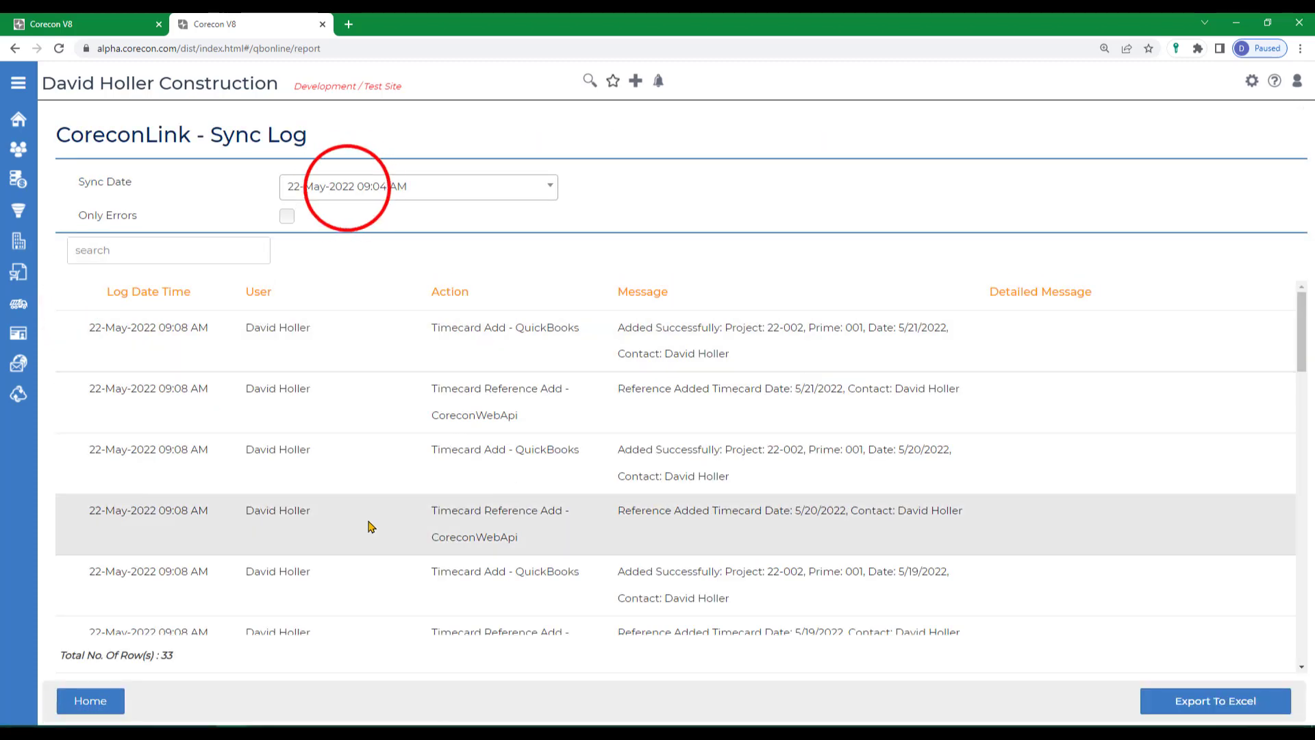
{"action": "left_click", "coordinate": [347, 192]}
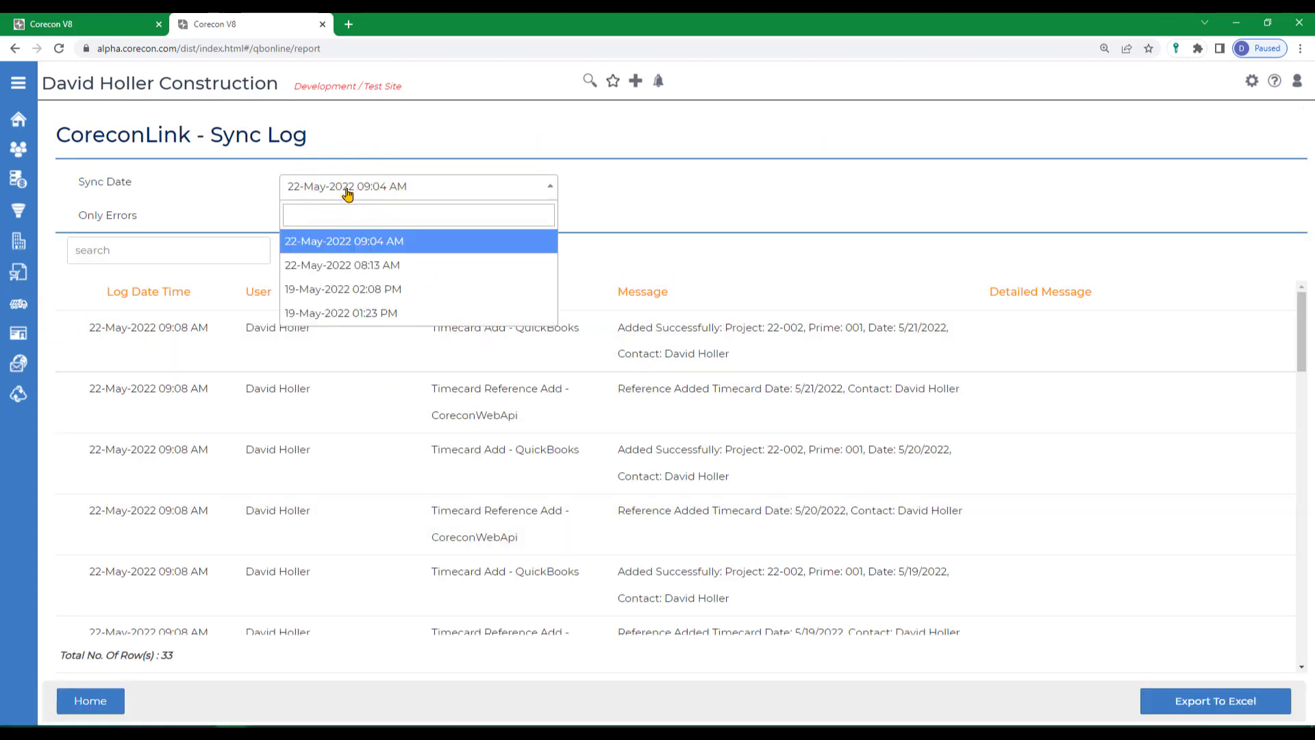
{"action": "left_click", "coordinate": [347, 192]}
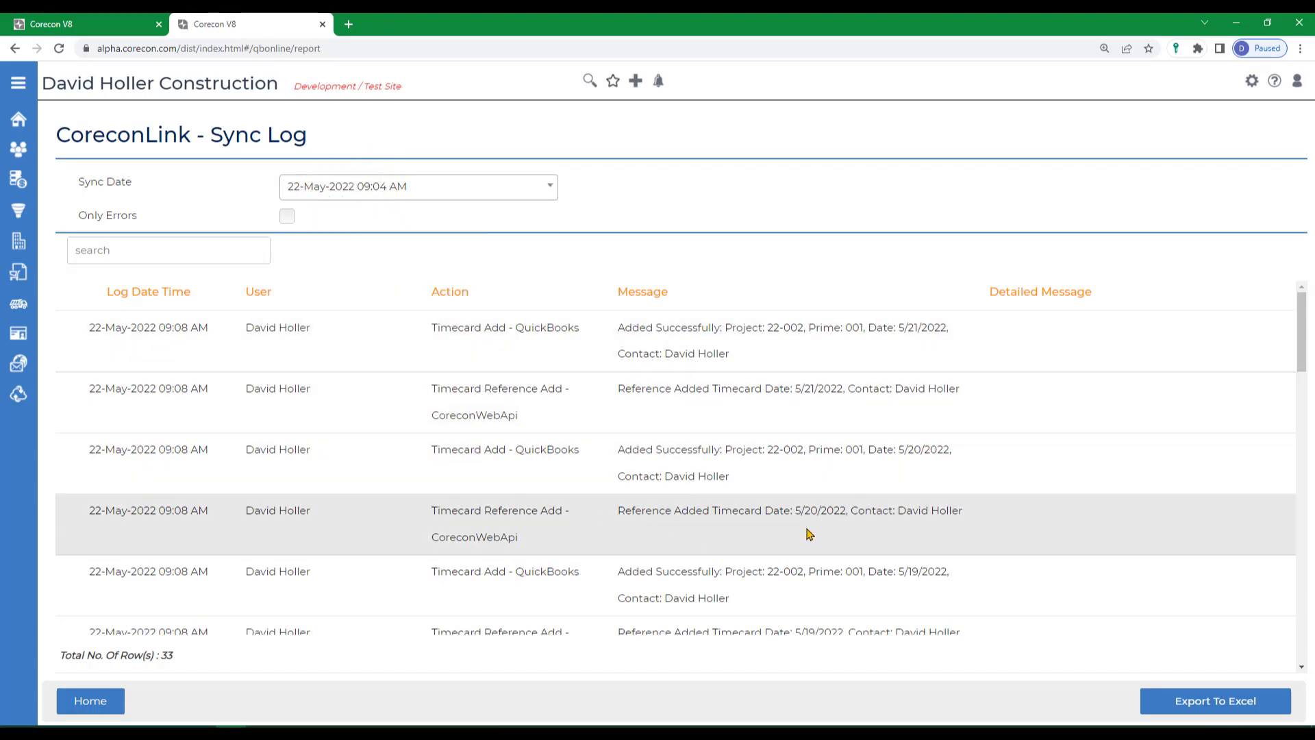
{"action": "scroll", "coordinate": [812, 531], "scroll_direction": "down", "scroll_amount": 7}
{"action": "scroll", "coordinate": [1041, 364], "scroll_direction": "down", "scroll_amount": 15}
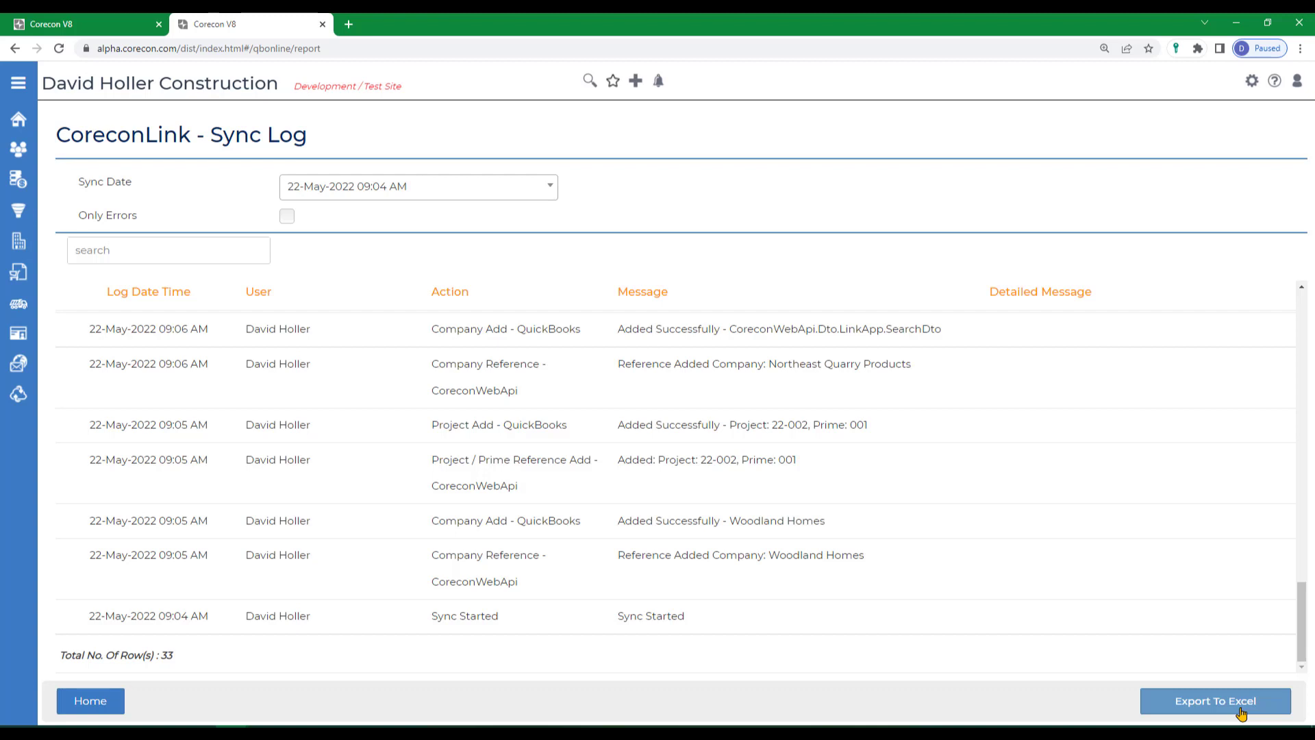
Check the sync log for errors only, clear that filter, and return to the CoreconLink home page.
{"action": "left_click", "coordinate": [285, 219]}
{"action": "left_click", "coordinate": [287, 220]}
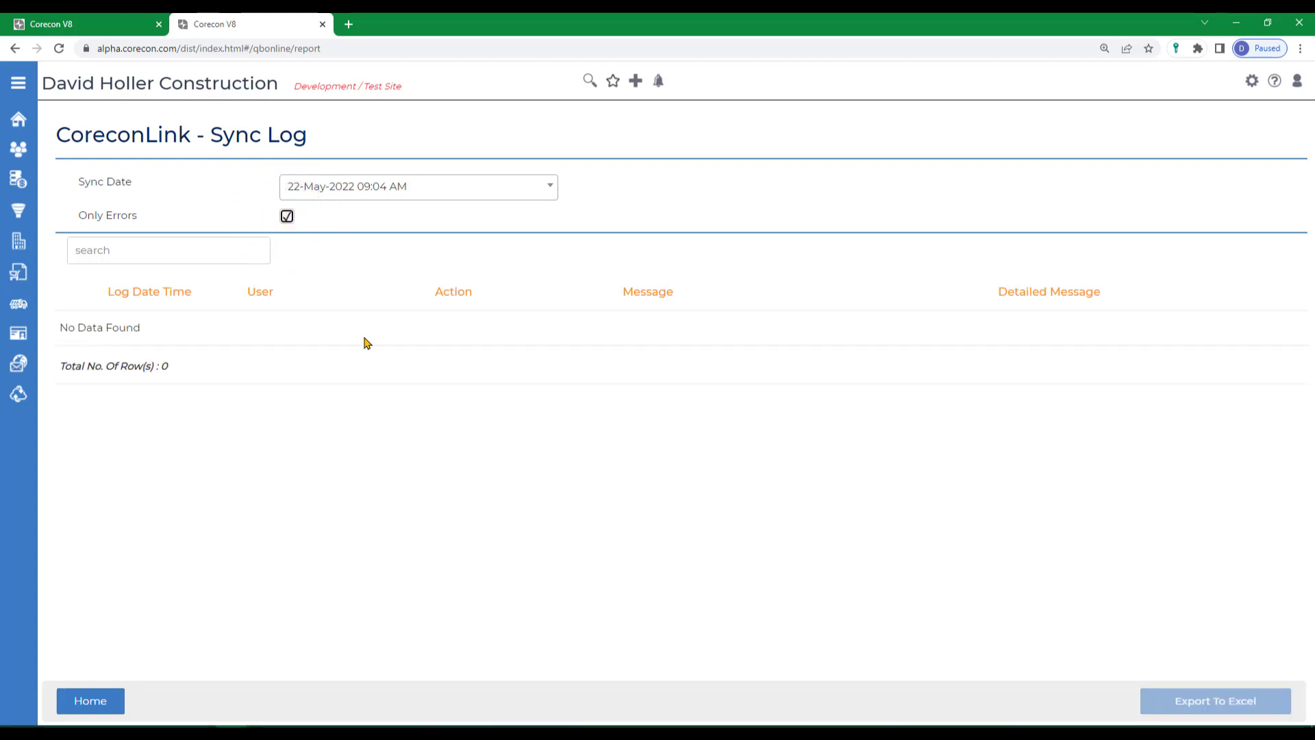
{"action": "left_click", "coordinate": [285, 218]}
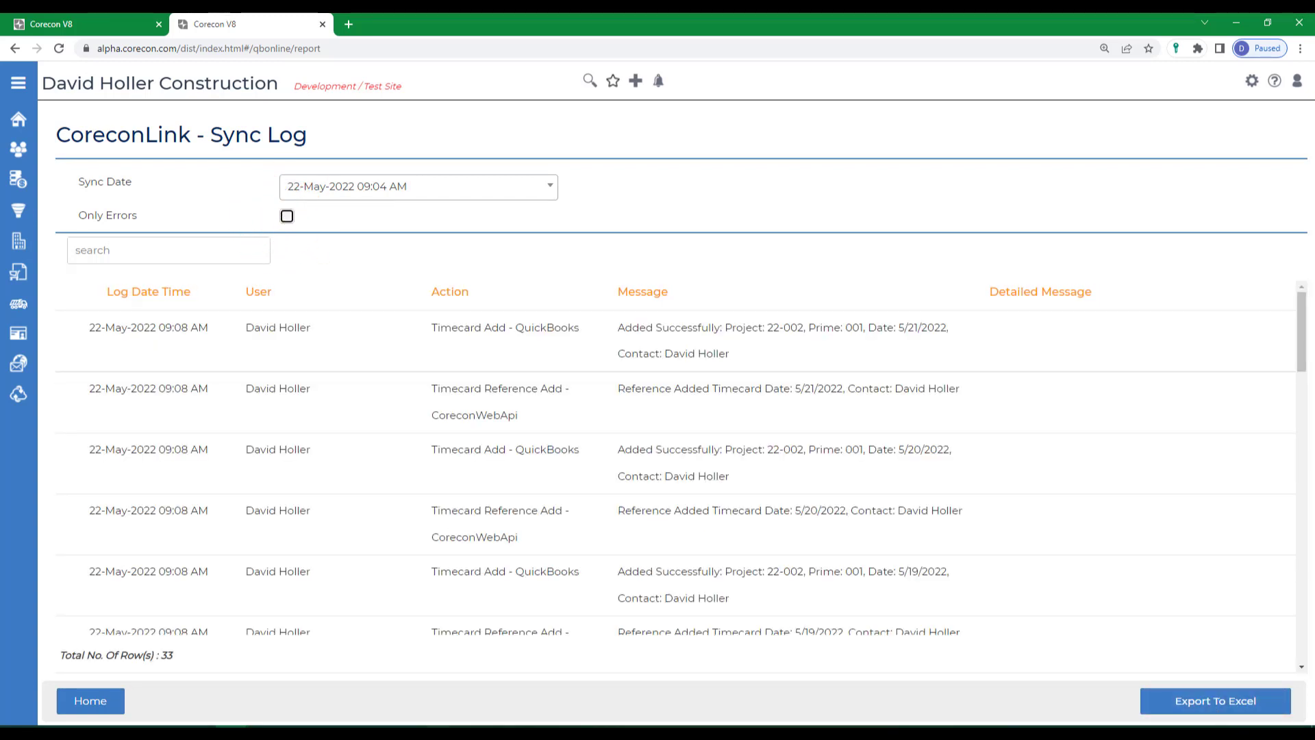
{"action": "left_click", "coordinate": [88, 699]}
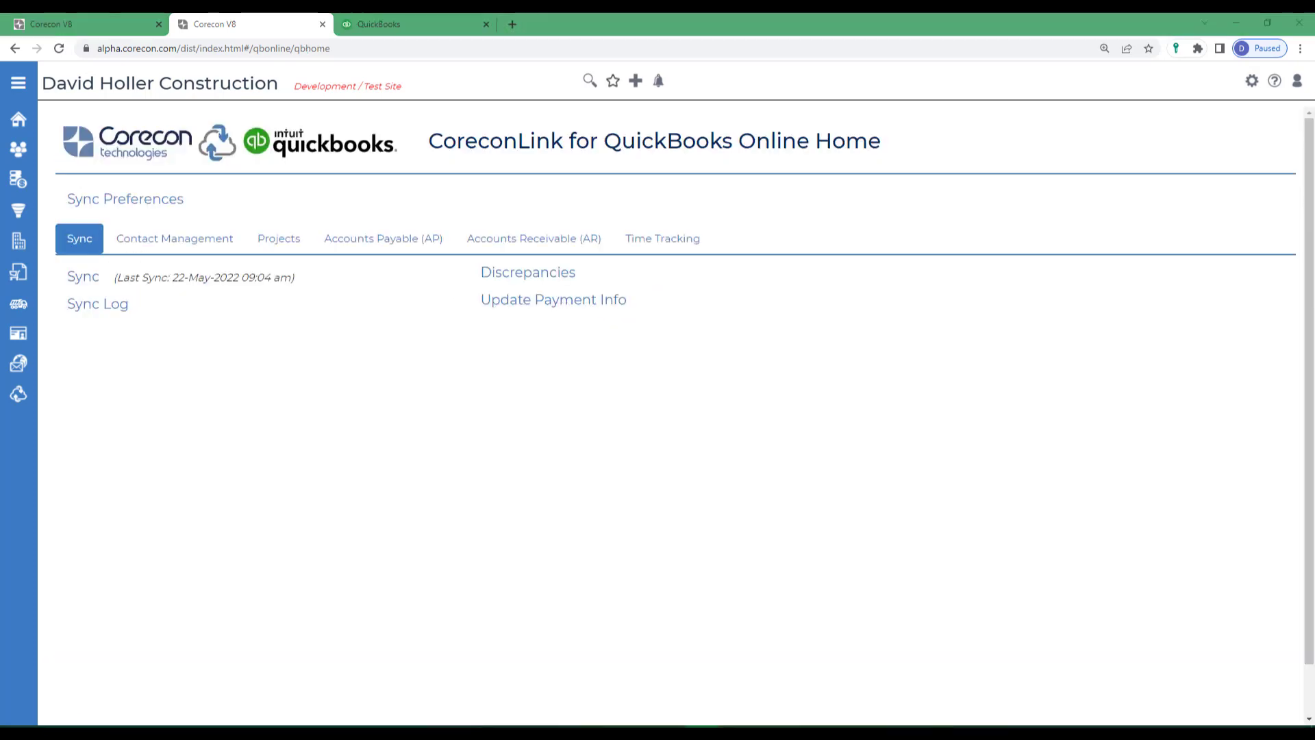
Switch to QuickBooks and find the 22-002 - 001 entry under Woodland Homes in the customer list.
{"action": "left_click", "coordinate": [393, 24]}
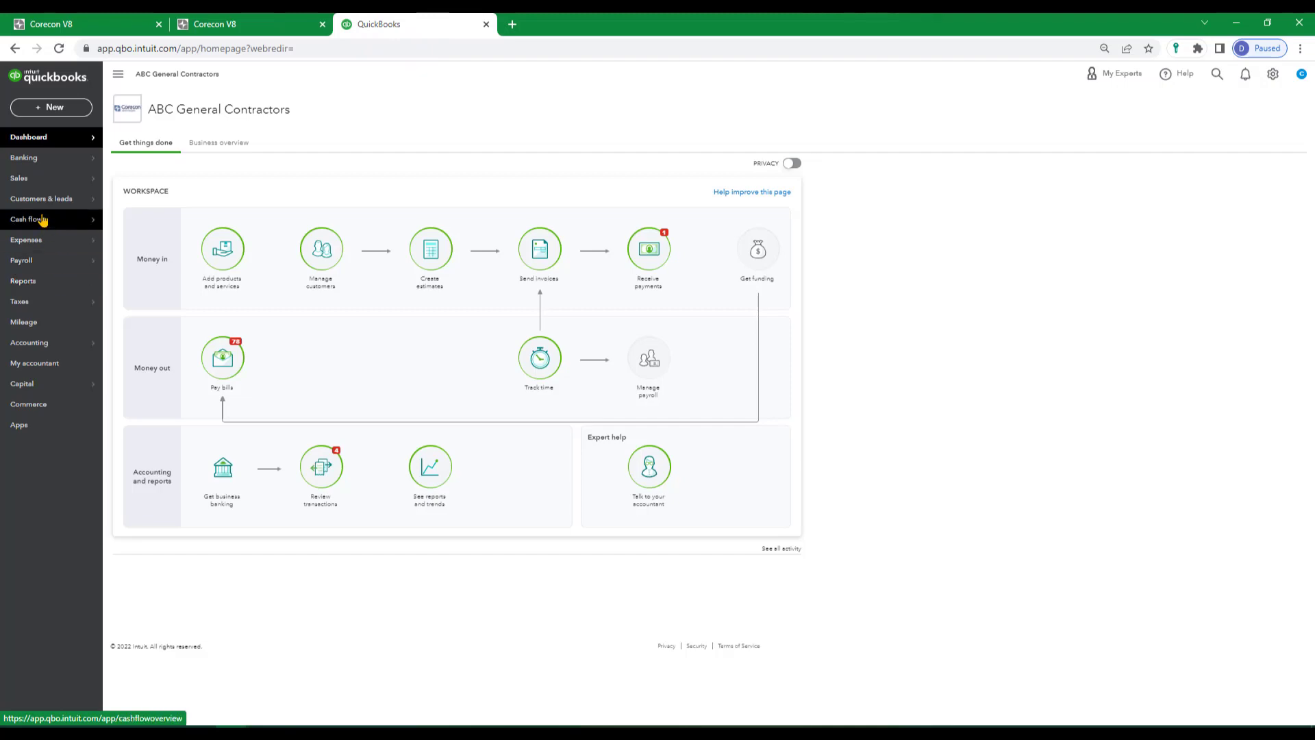
{"action": "mouse_move", "coordinate": [35, 202]}
{"action": "left_click", "coordinate": [127, 199]}
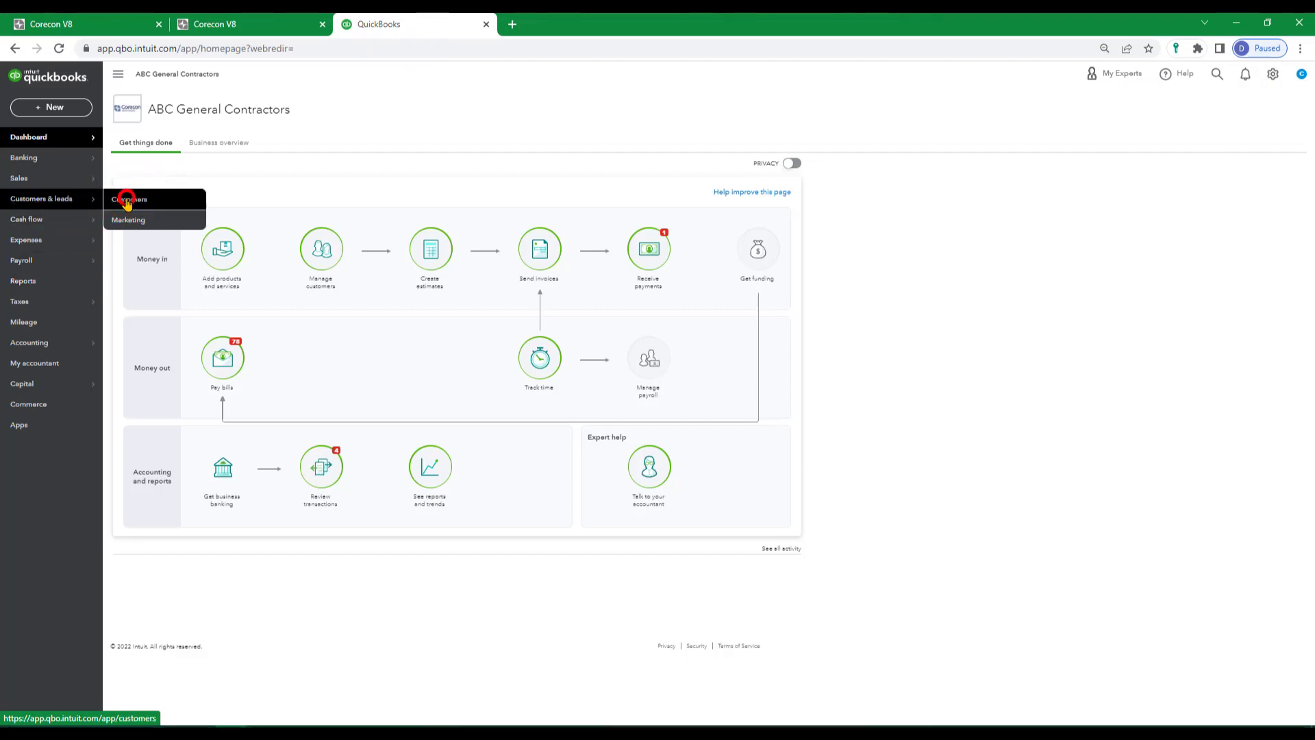
{"action": "scroll", "coordinate": [493, 420], "scroll_direction": "down", "scroll_amount": 15}
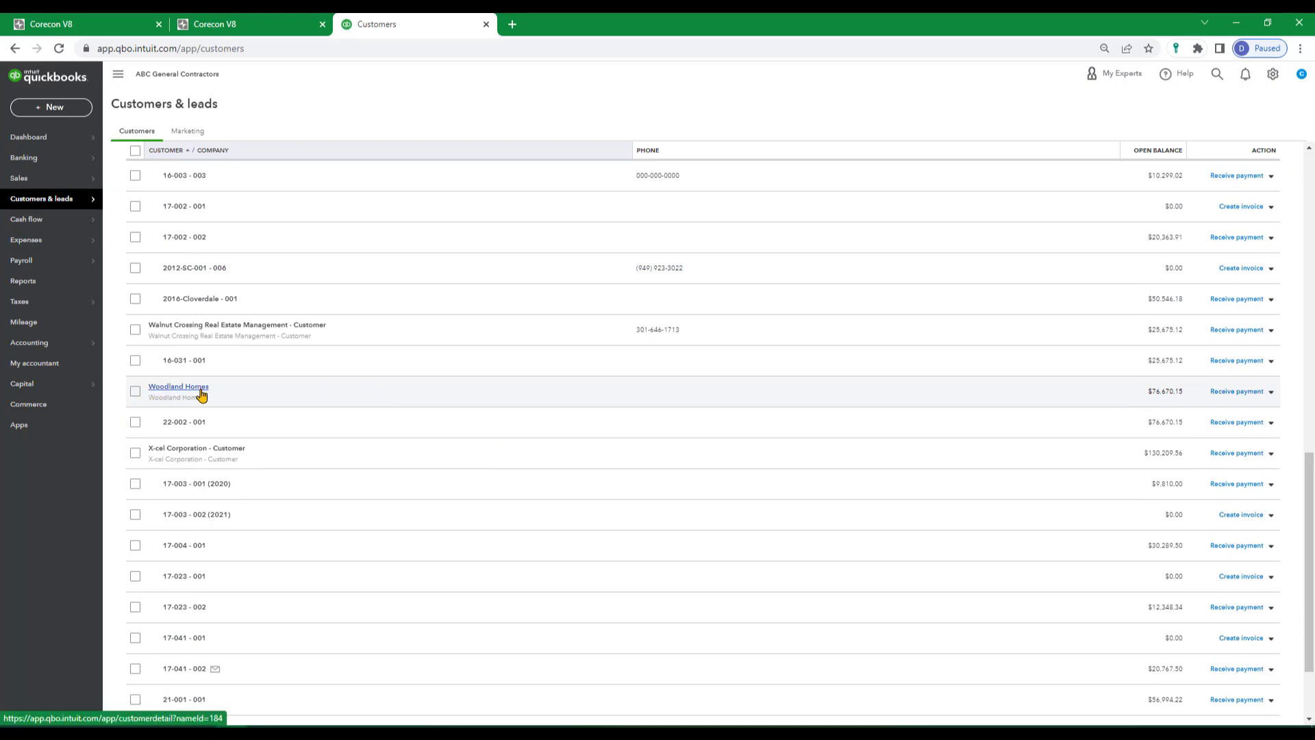
Open the 22-002 - 001 customer, review the line items of its invoice 001, and return to the customer's transaction list.
{"action": "left_click", "coordinate": [176, 425]}
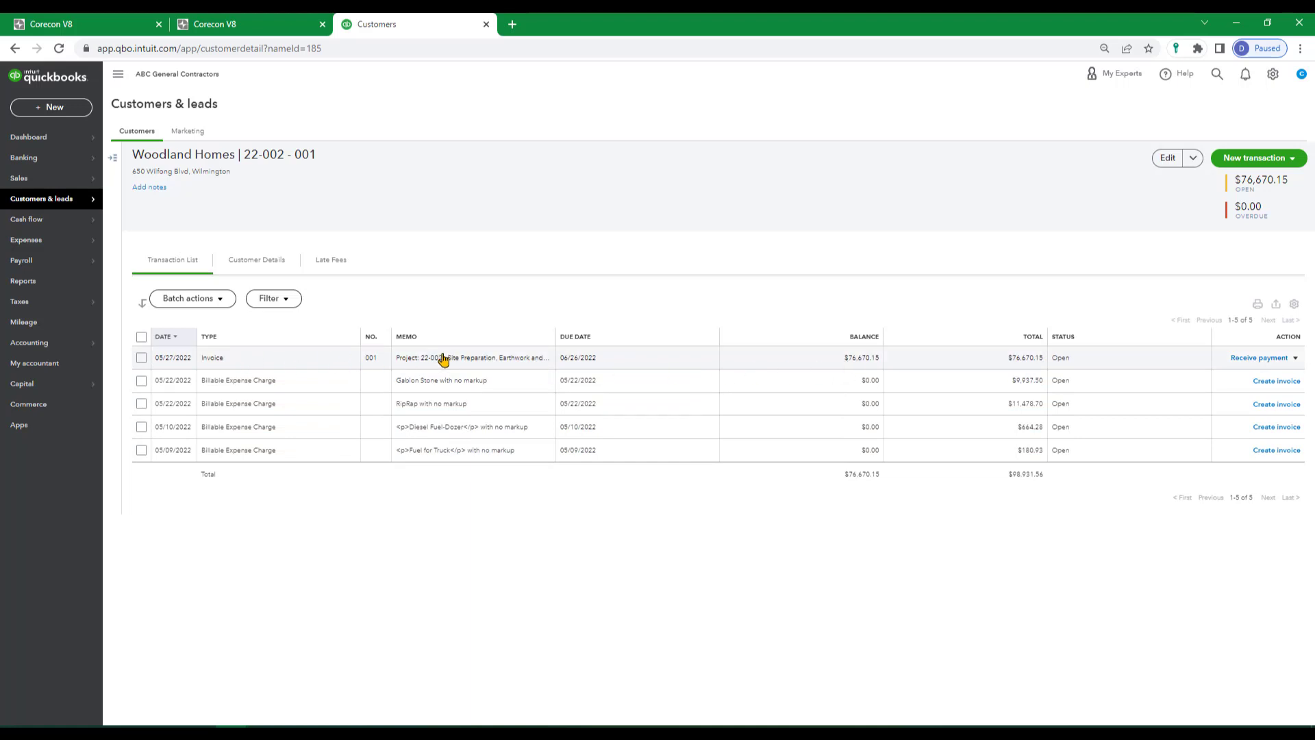
{"action": "left_click", "coordinate": [827, 361]}
{"action": "left_click", "coordinate": [847, 363]}
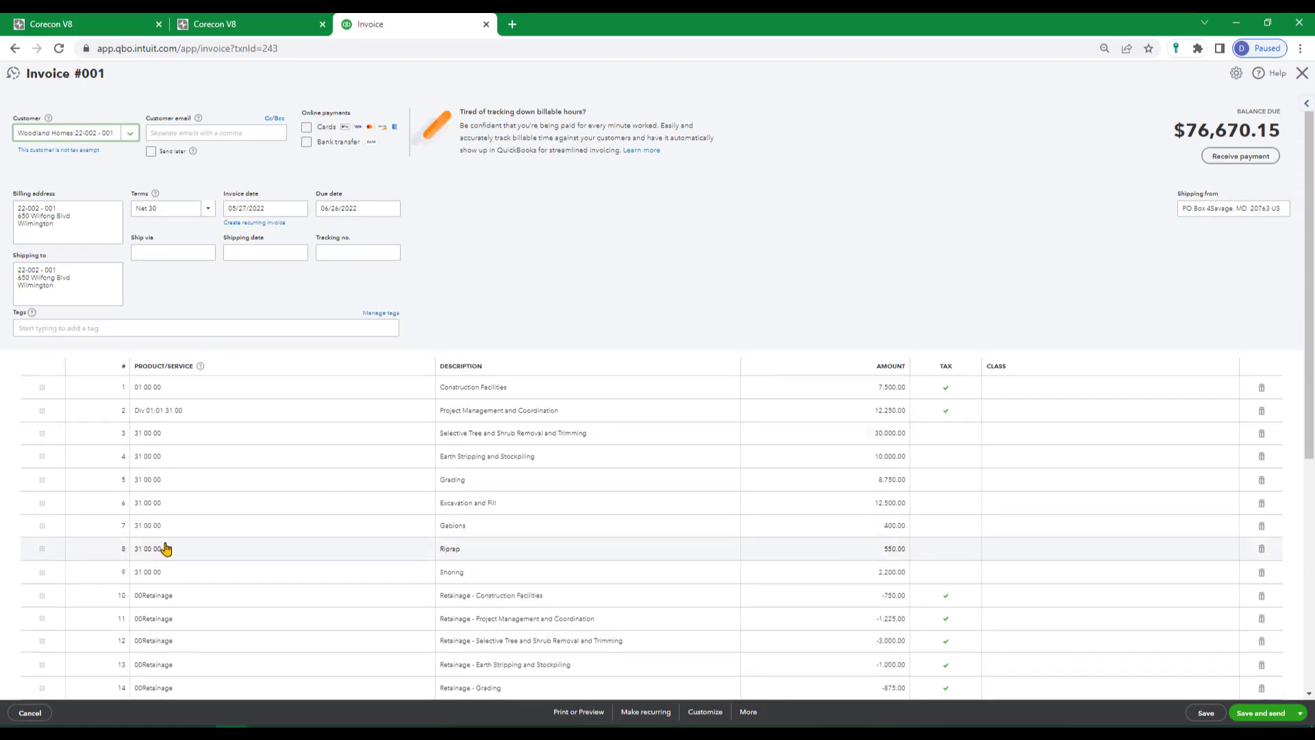
{"action": "scroll", "coordinate": [183, 544], "scroll_direction": "down", "scroll_amount": 3}
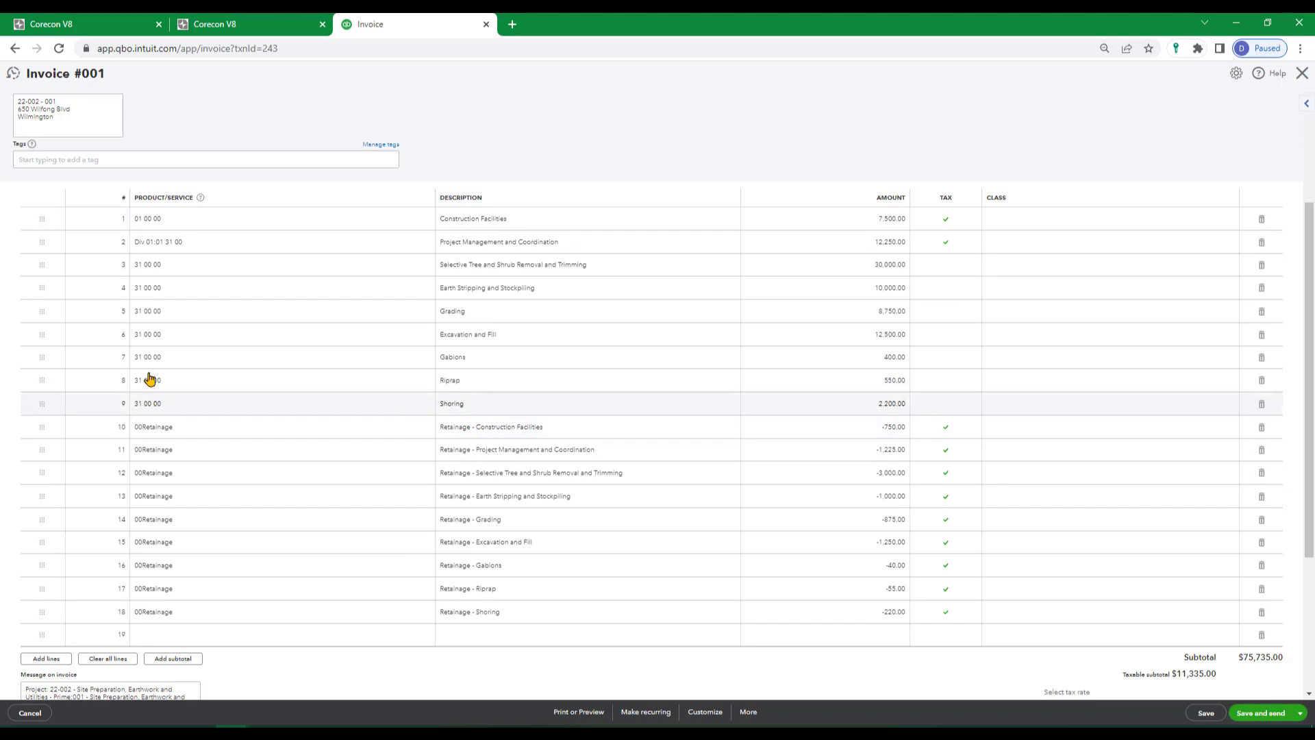
{"action": "left_click", "coordinate": [14, 48]}
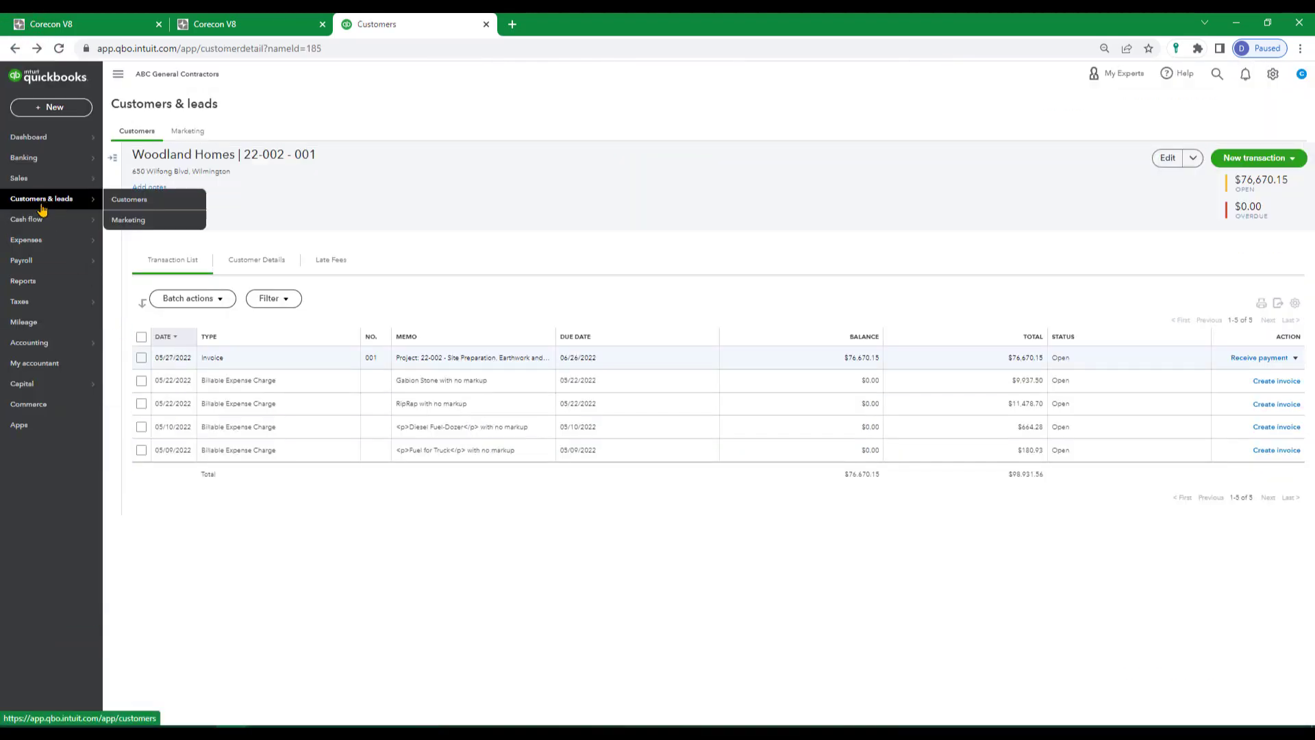
Find the vendor Northeast Quarry Products, review its bill 6589, and return to the vendor's transaction list.
{"action": "left_click", "coordinate": [33, 242]}
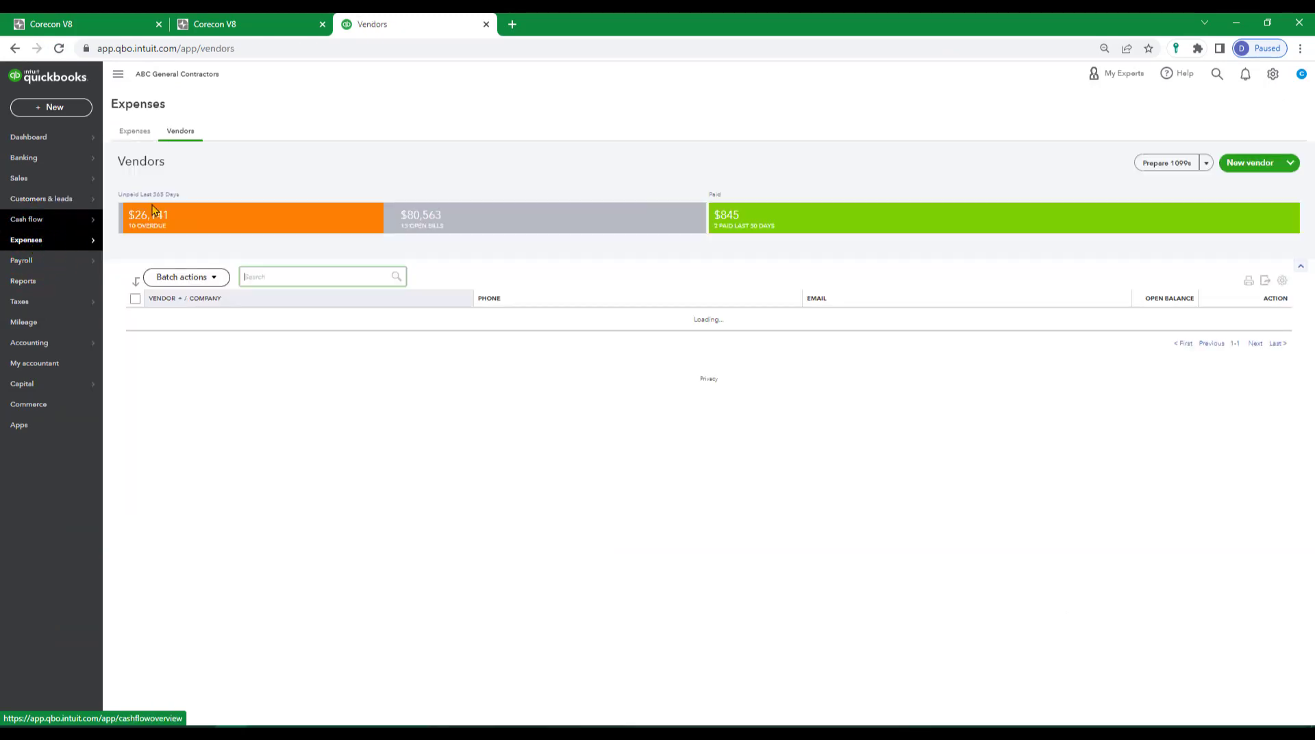
{"action": "scroll", "coordinate": [430, 233], "scroll_direction": "down", "scroll_amount": 8}
{"action": "scroll", "coordinate": [376, 461], "scroll_direction": "down", "scroll_amount": 15}
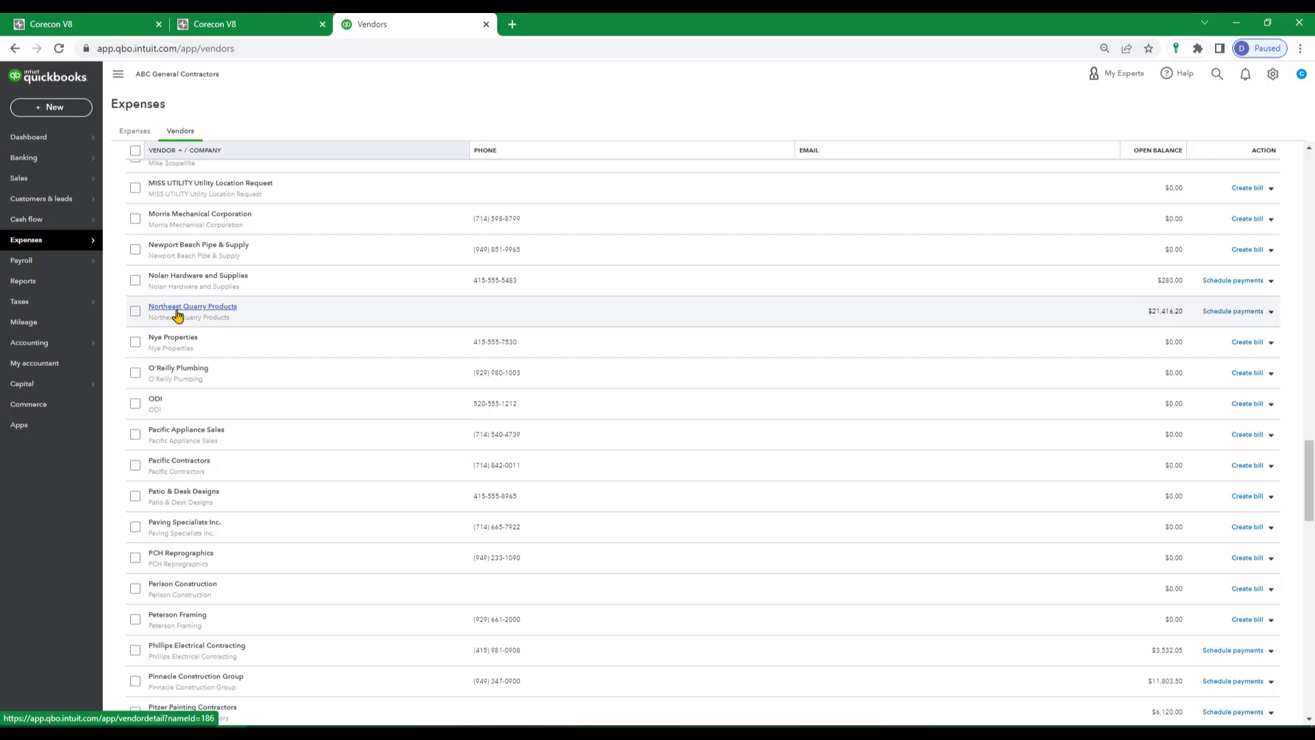
{"action": "left_click", "coordinate": [169, 307]}
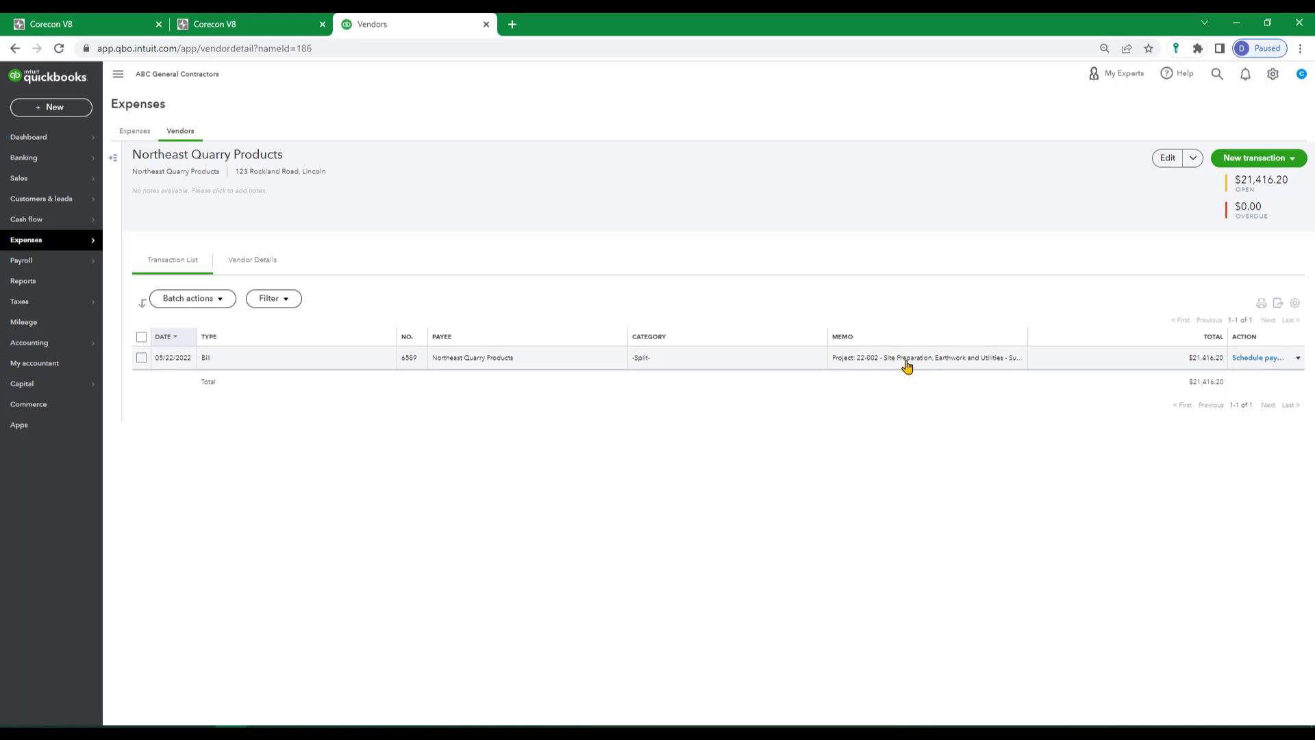
{"action": "left_click", "coordinate": [919, 356]}
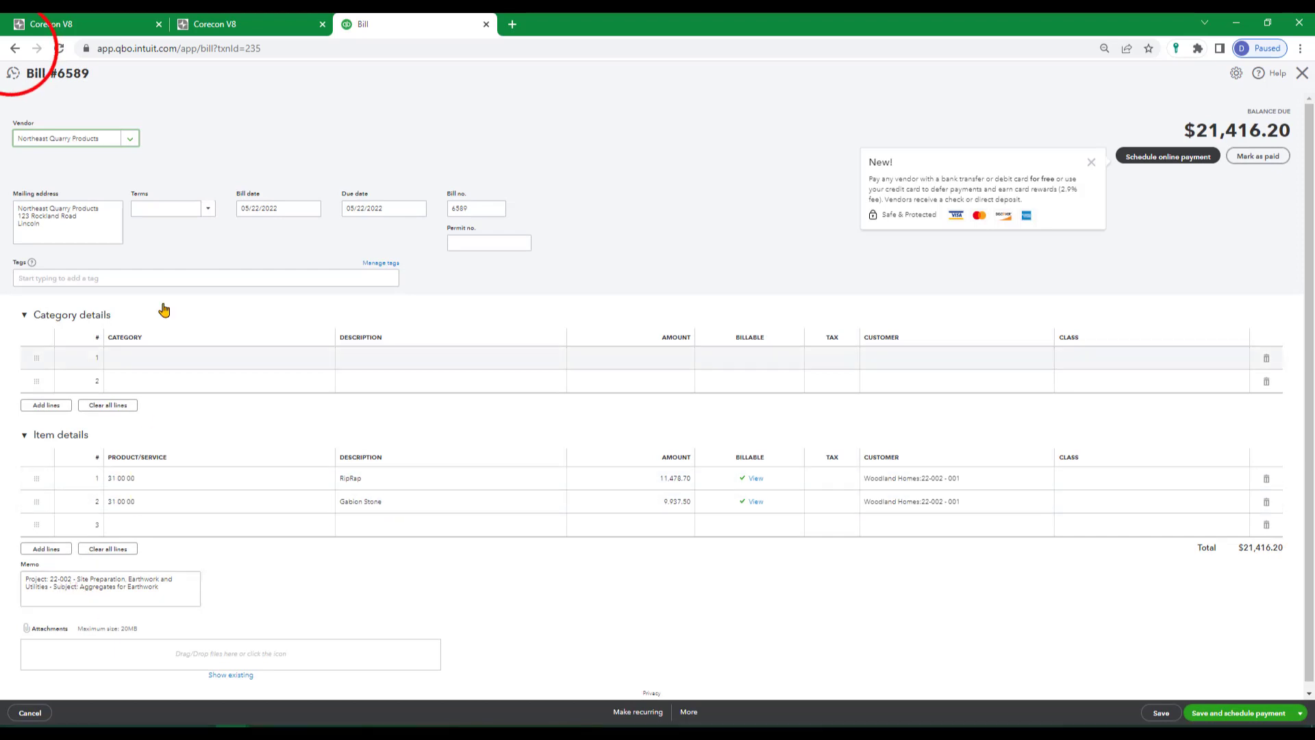
{"action": "left_click", "coordinate": [14, 48]}
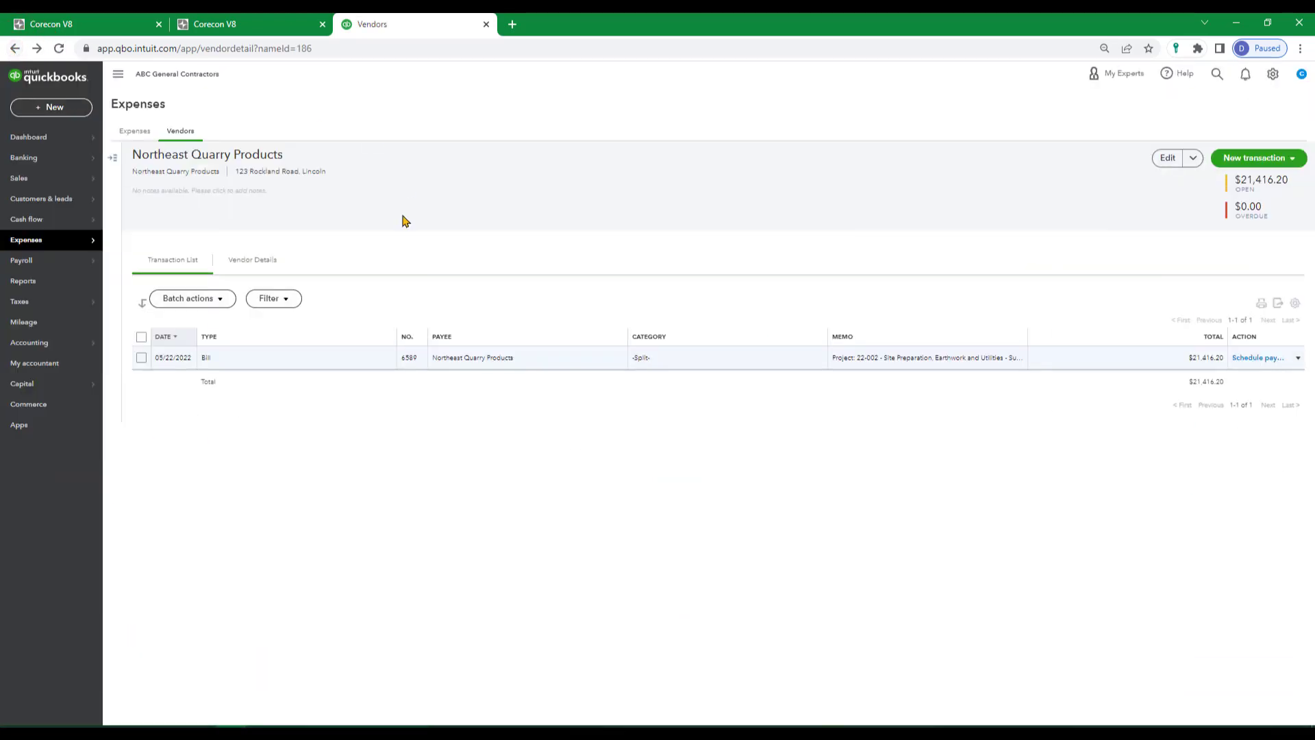
Return to the vendor list, open Allison Construction Inc., review its bill dated 05/27/2022, and close the bill.
{"action": "mouse_move", "coordinate": [27, 240]}
{"action": "left_click", "coordinate": [118, 254]}
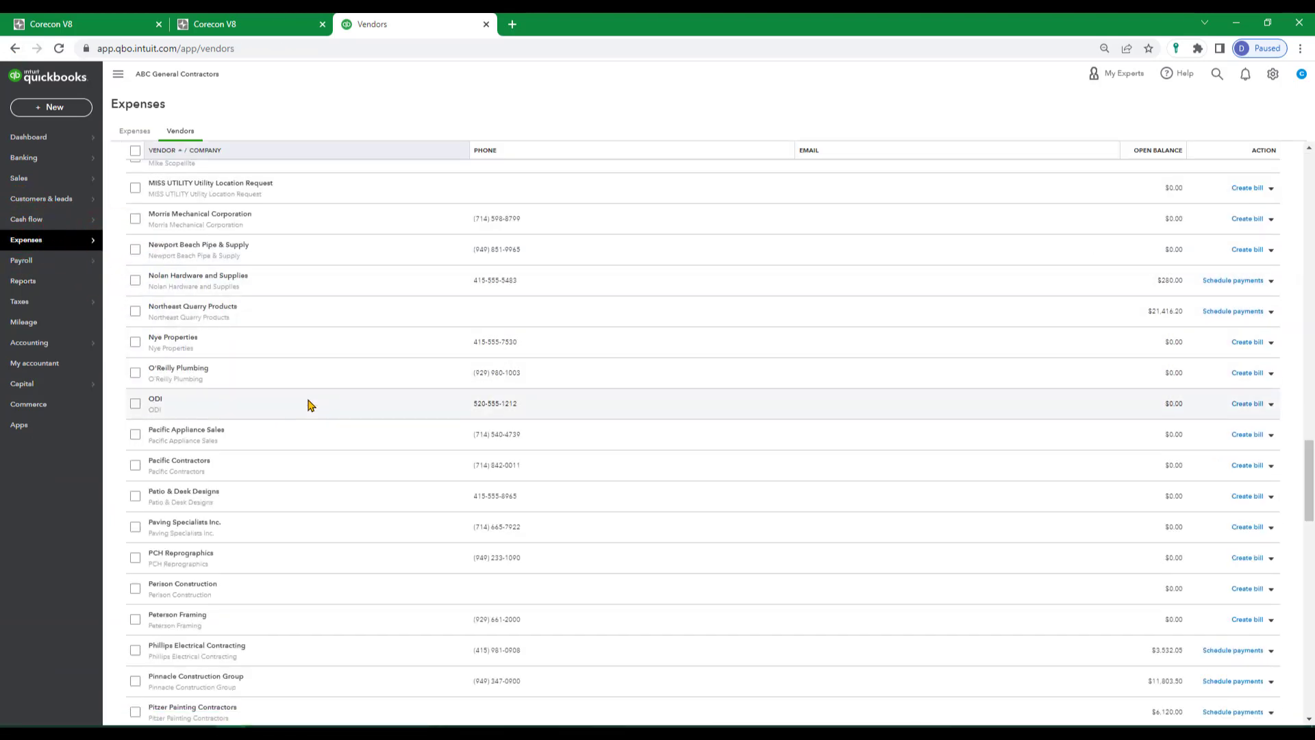
{"action": "scroll", "coordinate": [261, 531], "scroll_direction": "up", "scroll_amount": 10}
{"action": "scroll", "coordinate": [263, 533], "scroll_direction": "up", "scroll_amount": 15}
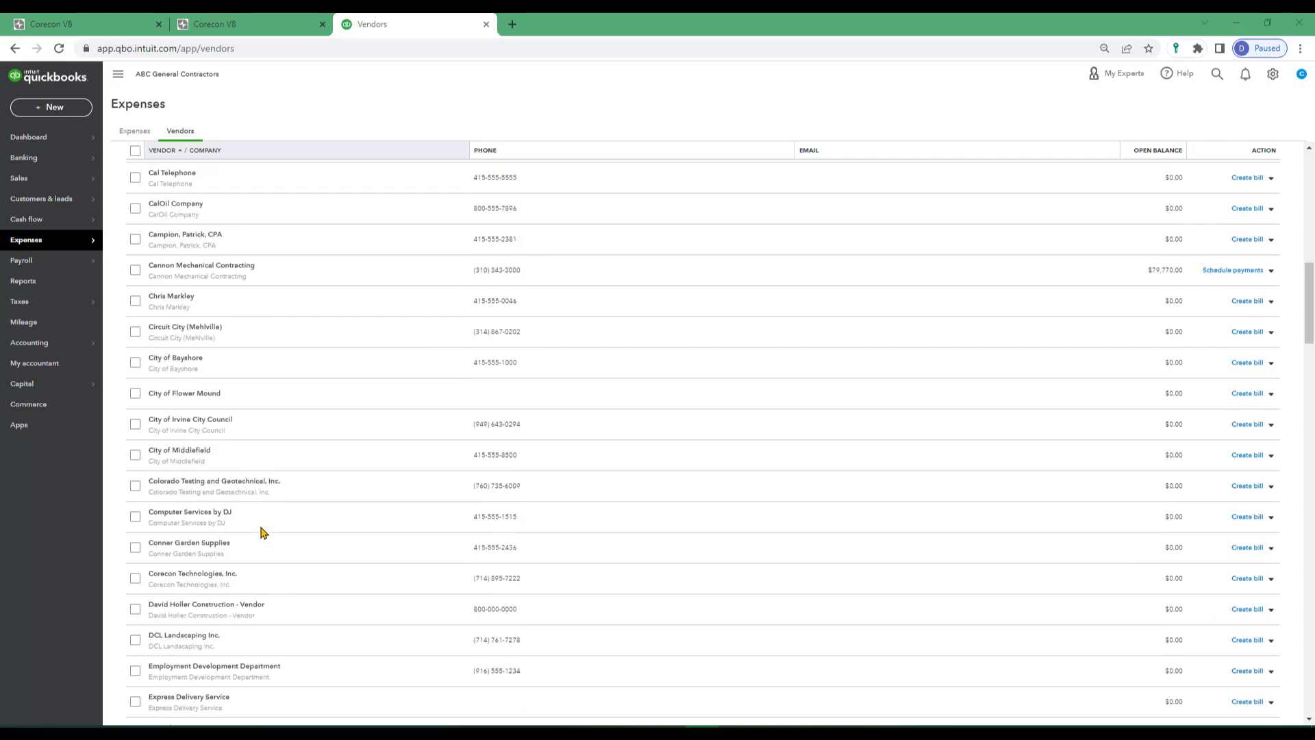
{"action": "left_click", "coordinate": [168, 318]}
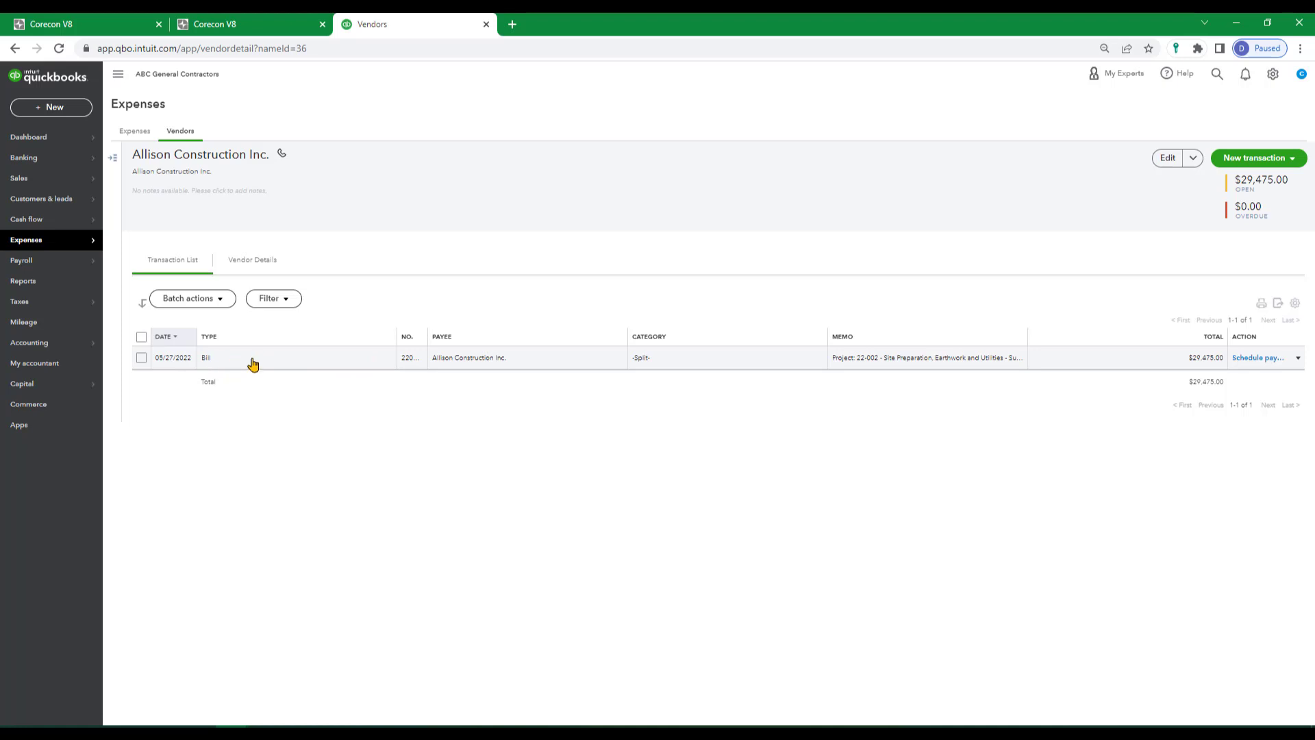
{"action": "left_click", "coordinate": [875, 359]}
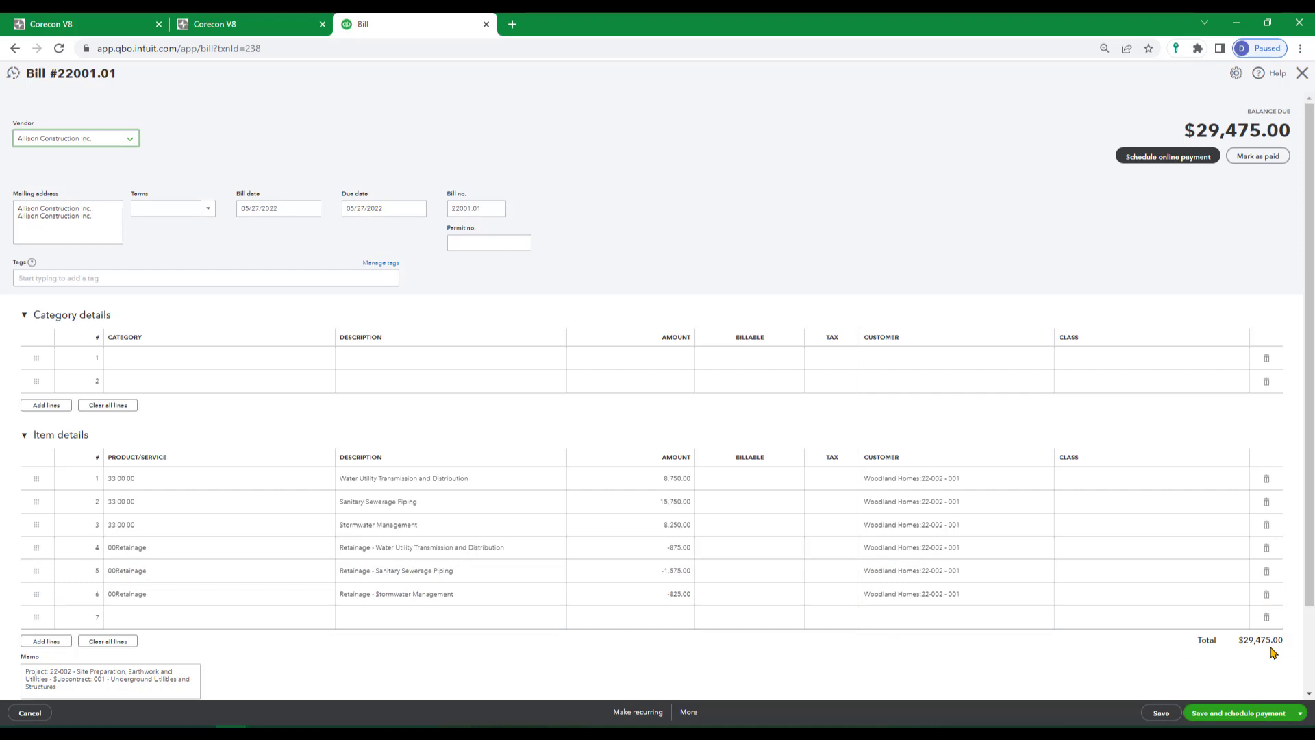
{"action": "left_click", "coordinate": [1303, 73]}
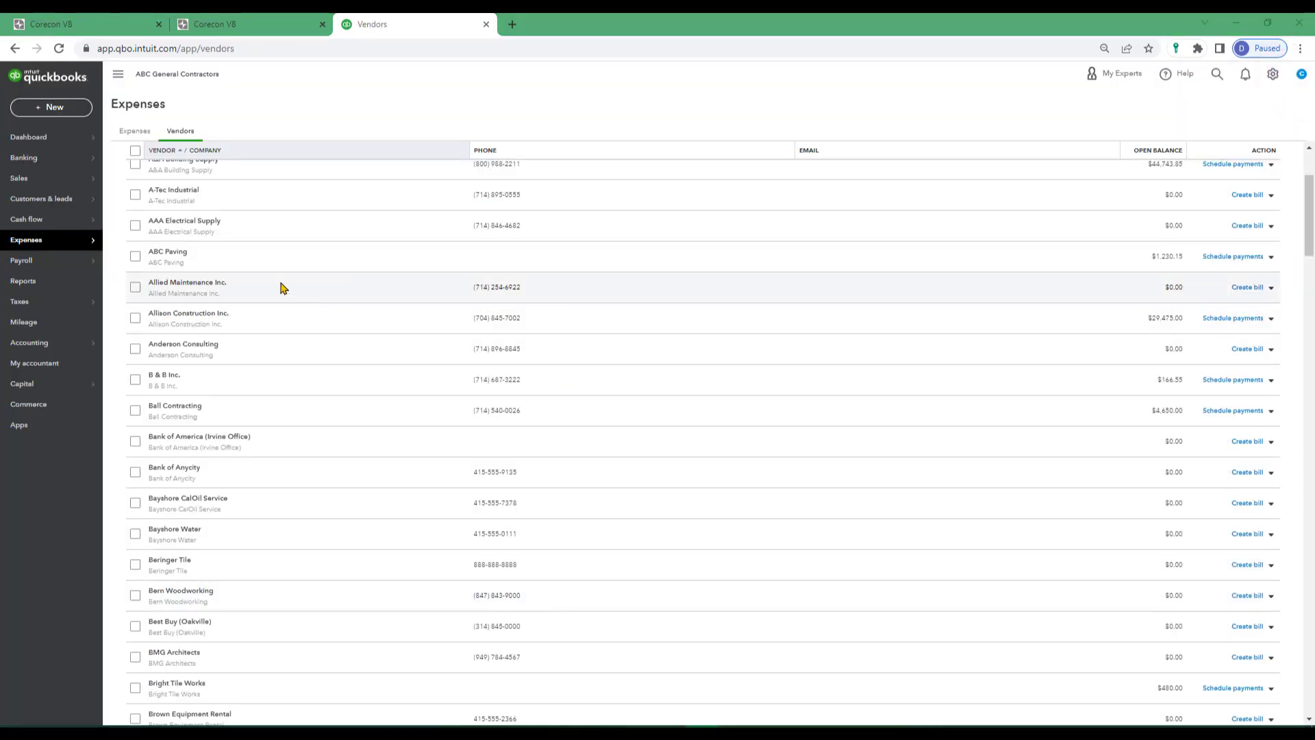
From the payroll employee list, run the time activities report for the employee whose timecards were synced.
{"action": "left_click", "coordinate": [23, 260]}
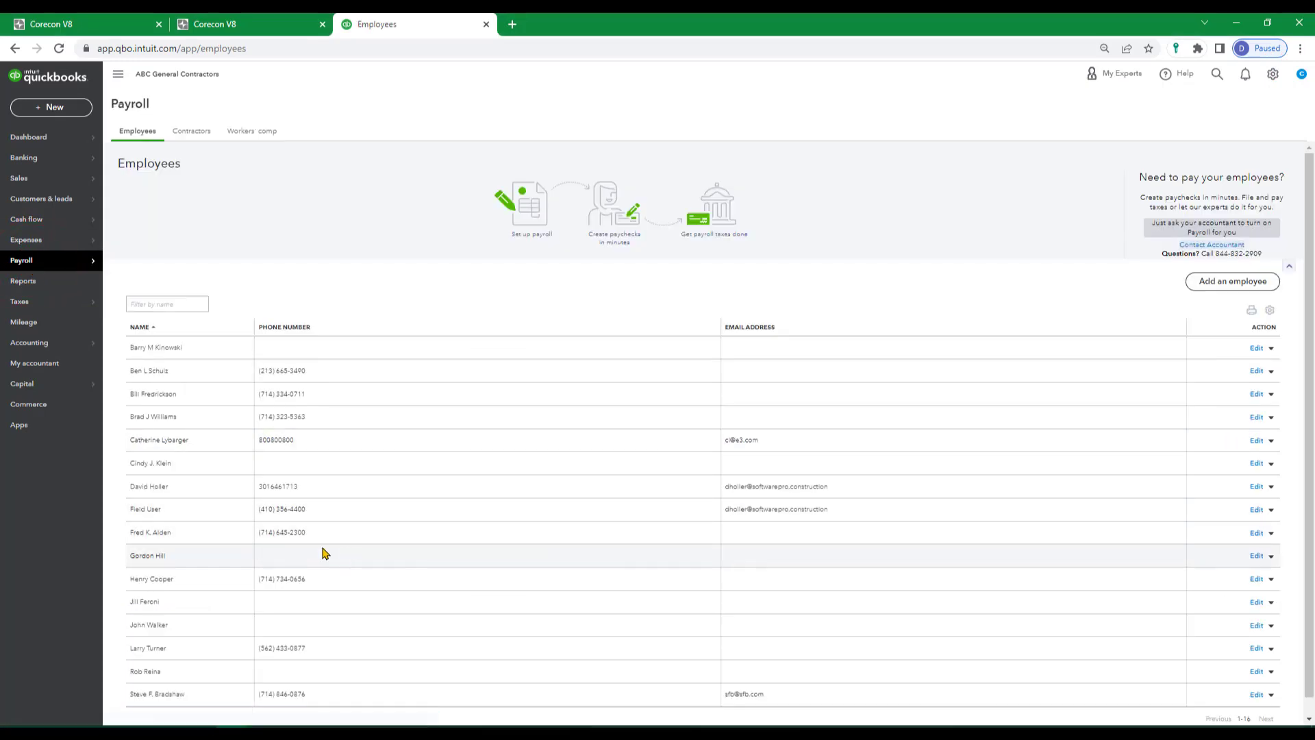
{"action": "left_click", "coordinate": [1272, 487]}
{"action": "left_click", "coordinate": [1215, 519]}
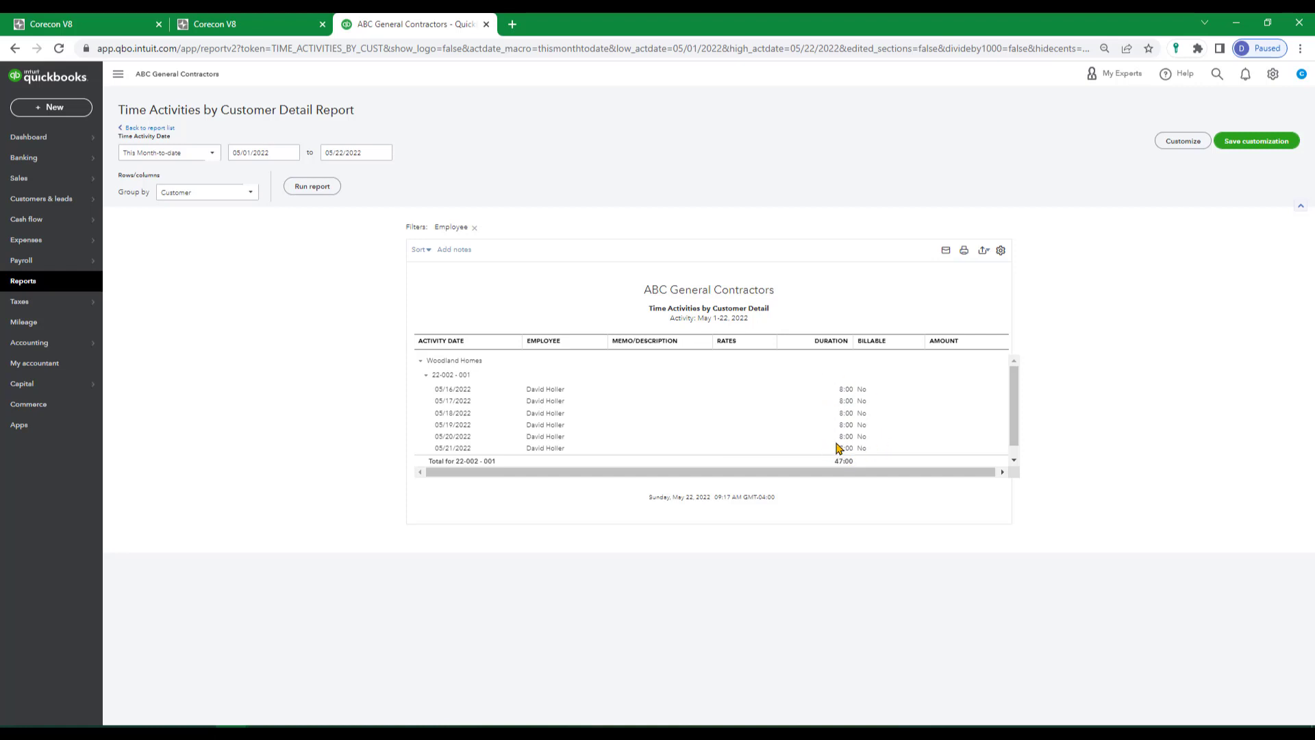
Open the expense transactions list and sort it by date with the newest entries first.
{"action": "left_click", "coordinate": [118, 74]}
{"action": "left_click", "coordinate": [26, 240]}
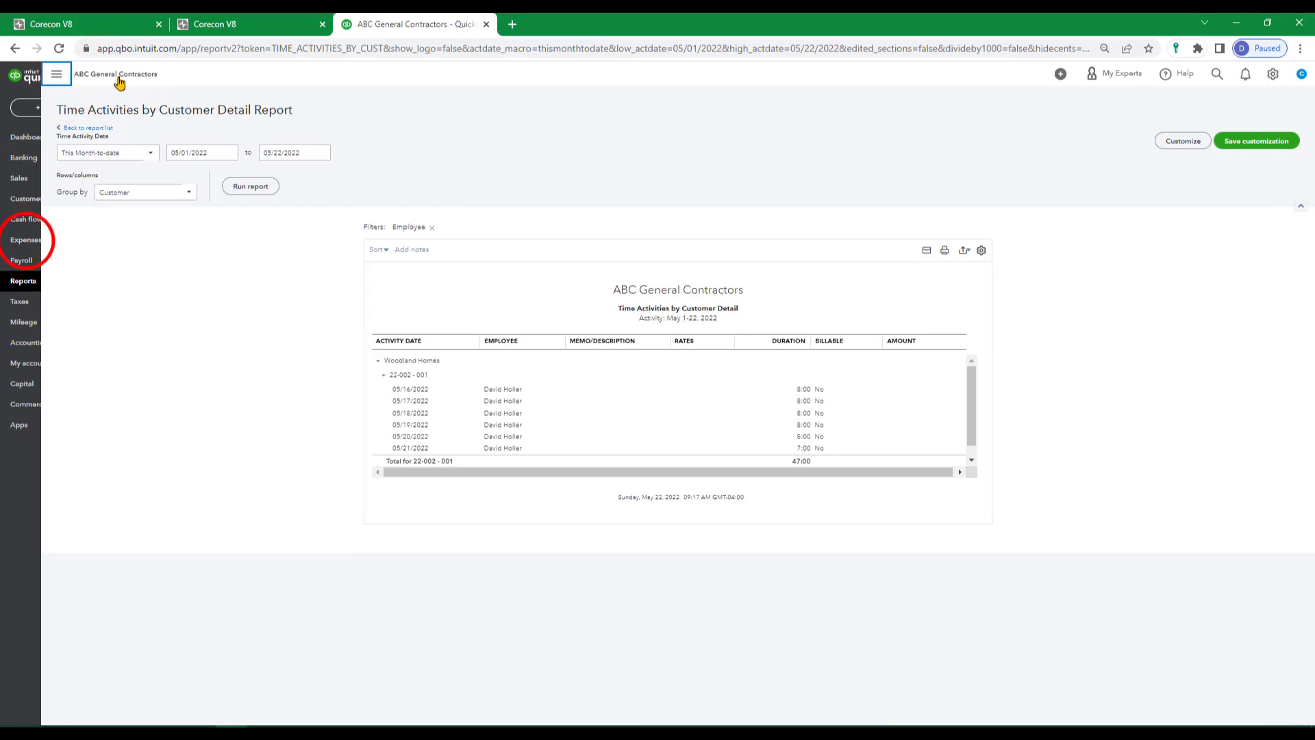
{"action": "left_click", "coordinate": [26, 243]}
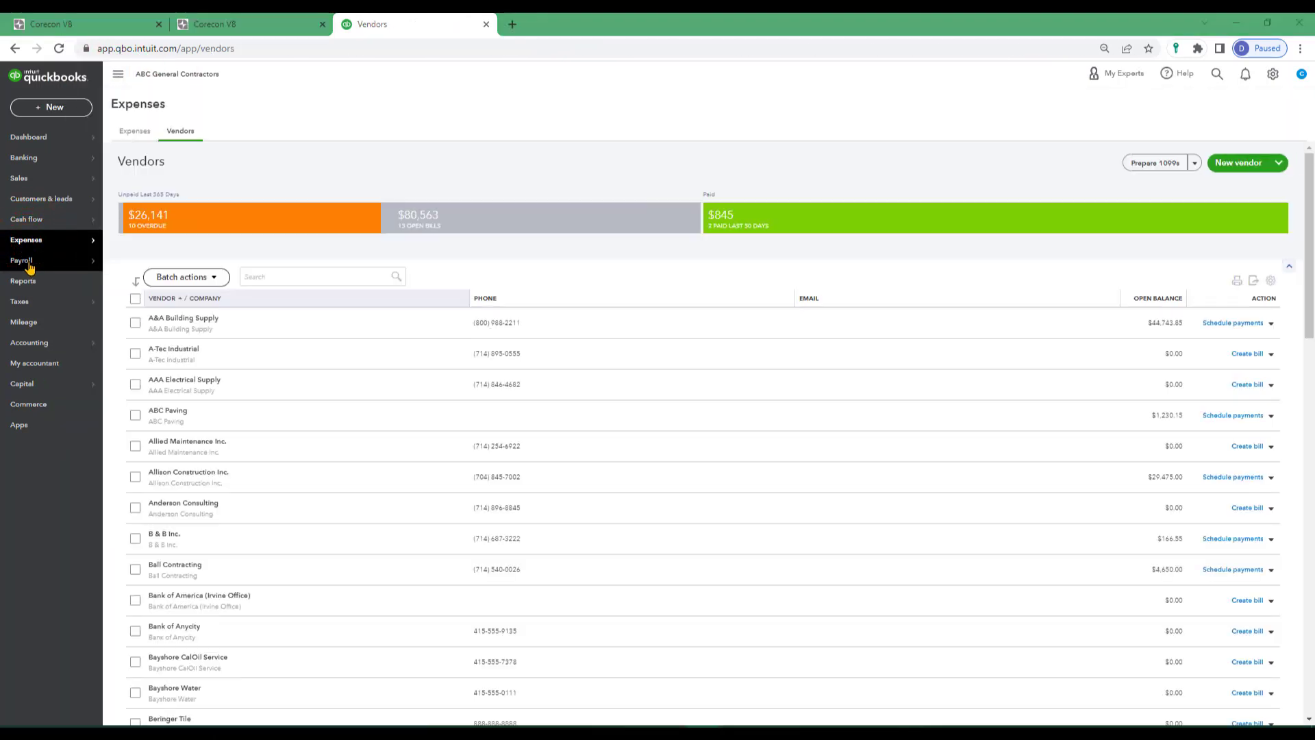
{"action": "left_click", "coordinate": [130, 239]}
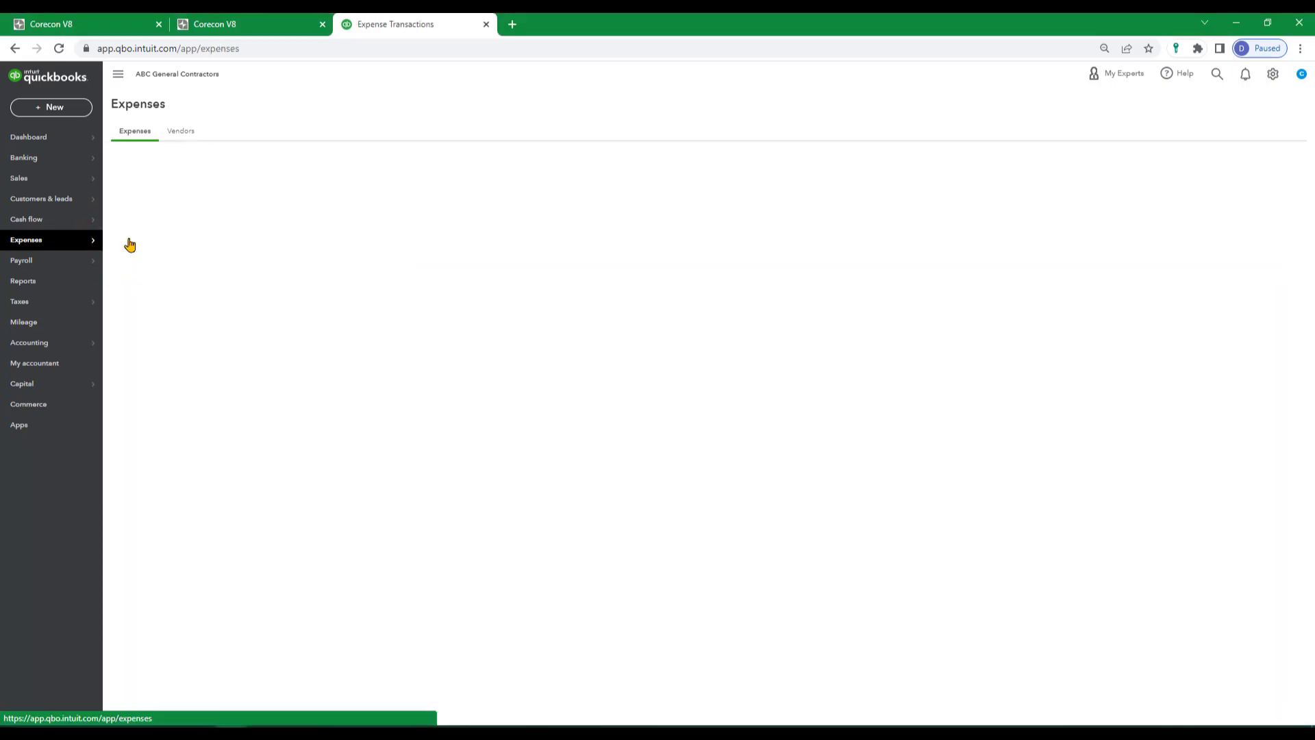
{"action": "left_click", "coordinate": [157, 258]}
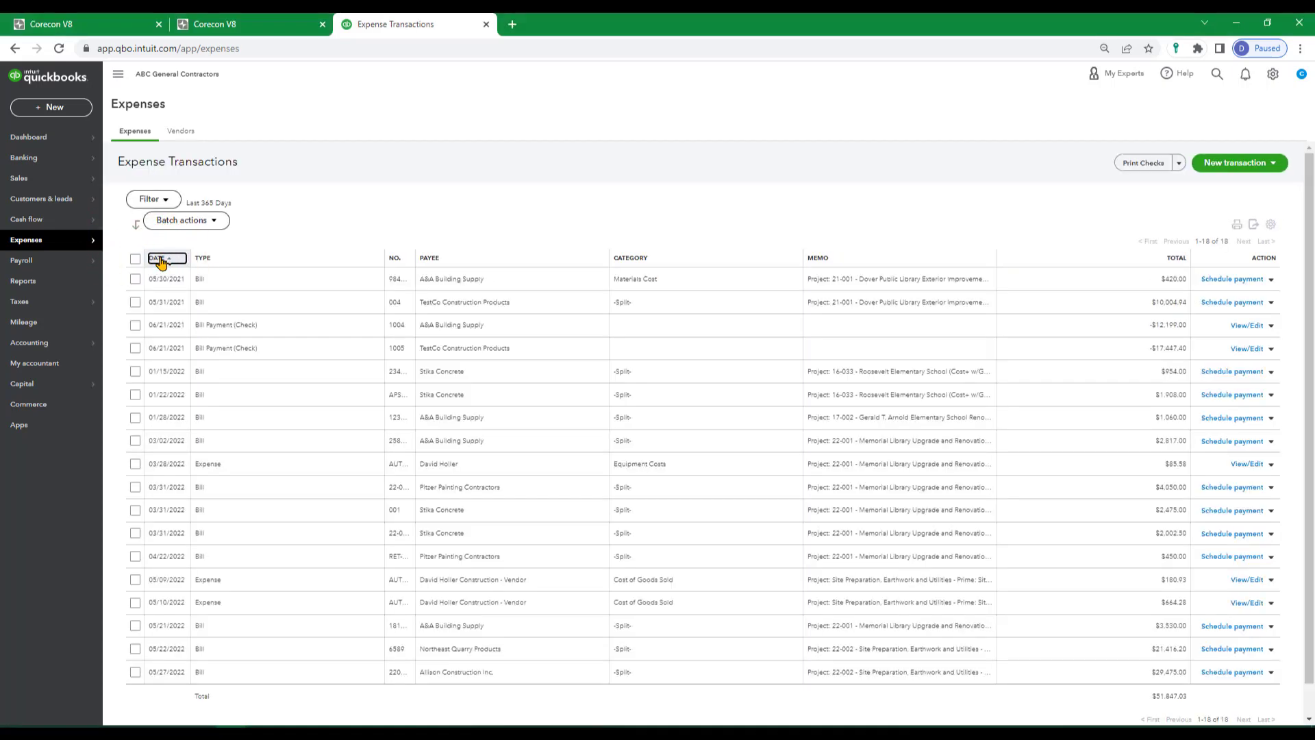
{"action": "left_click", "coordinate": [159, 258]}
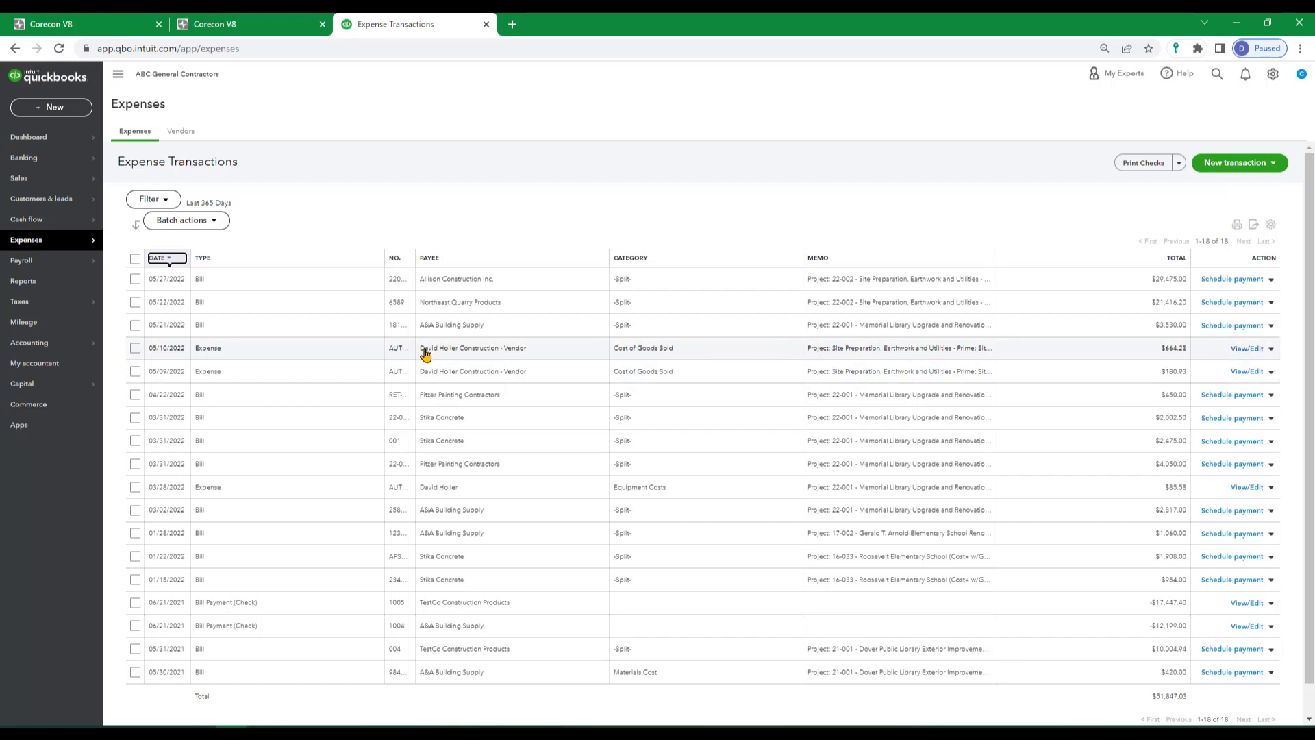
Review the project expenses dated 05/10/2022 and 05/09/2022, including their payment account and customer, and leave the expense form.
{"action": "left_click", "coordinate": [452, 351]}
{"action": "left_click", "coordinate": [451, 352]}
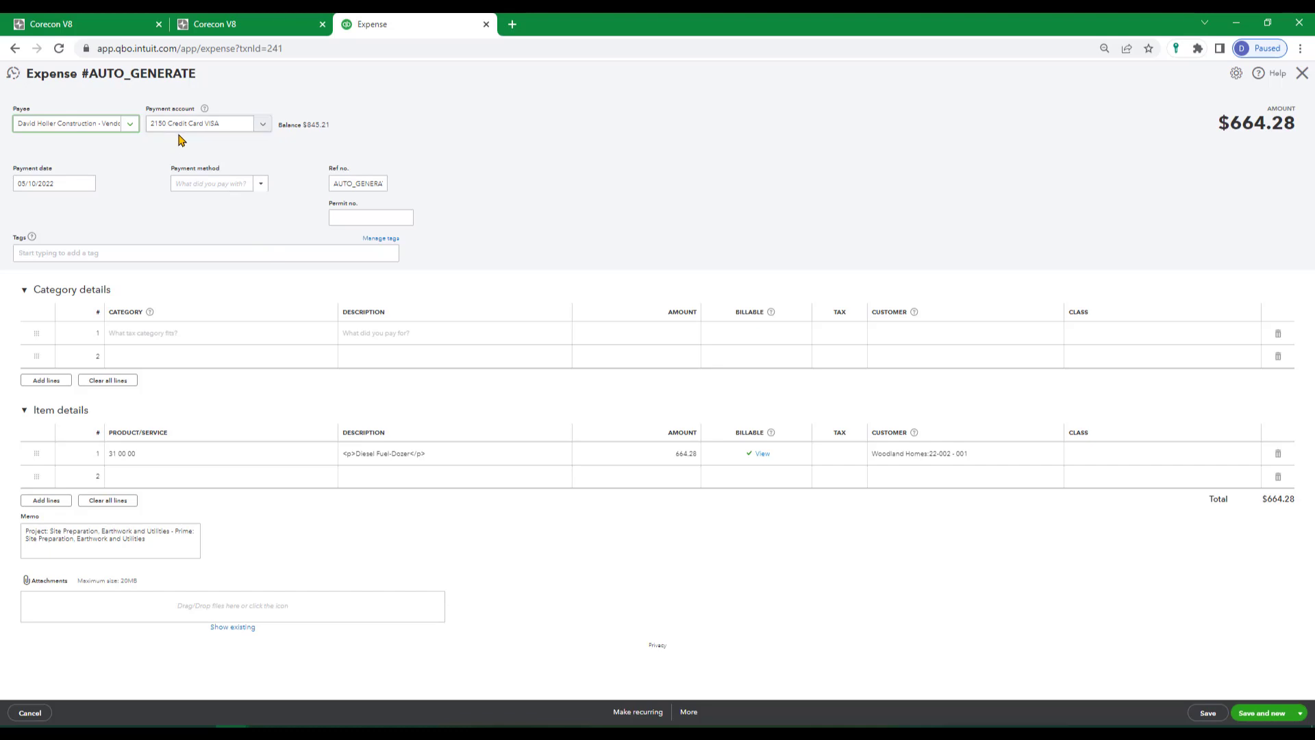
{"action": "left_click", "coordinate": [14, 48]}
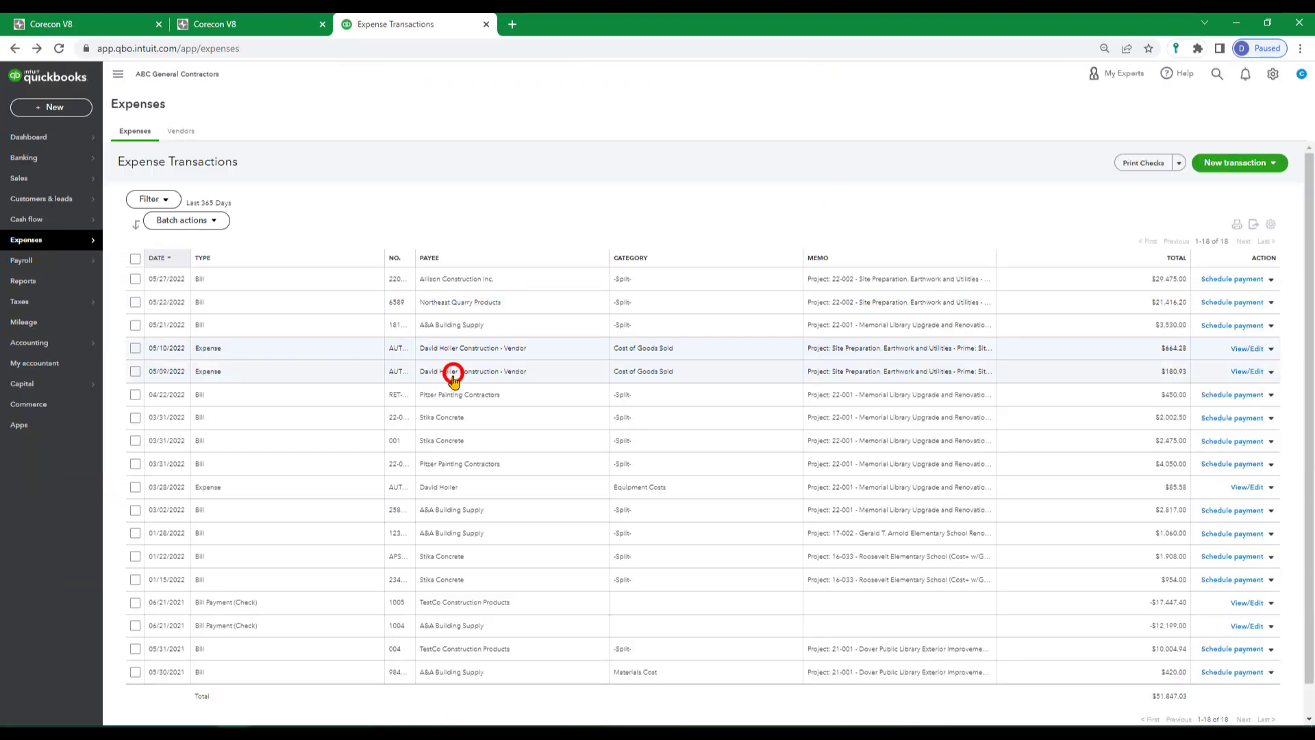
{"action": "left_click", "coordinate": [453, 375]}
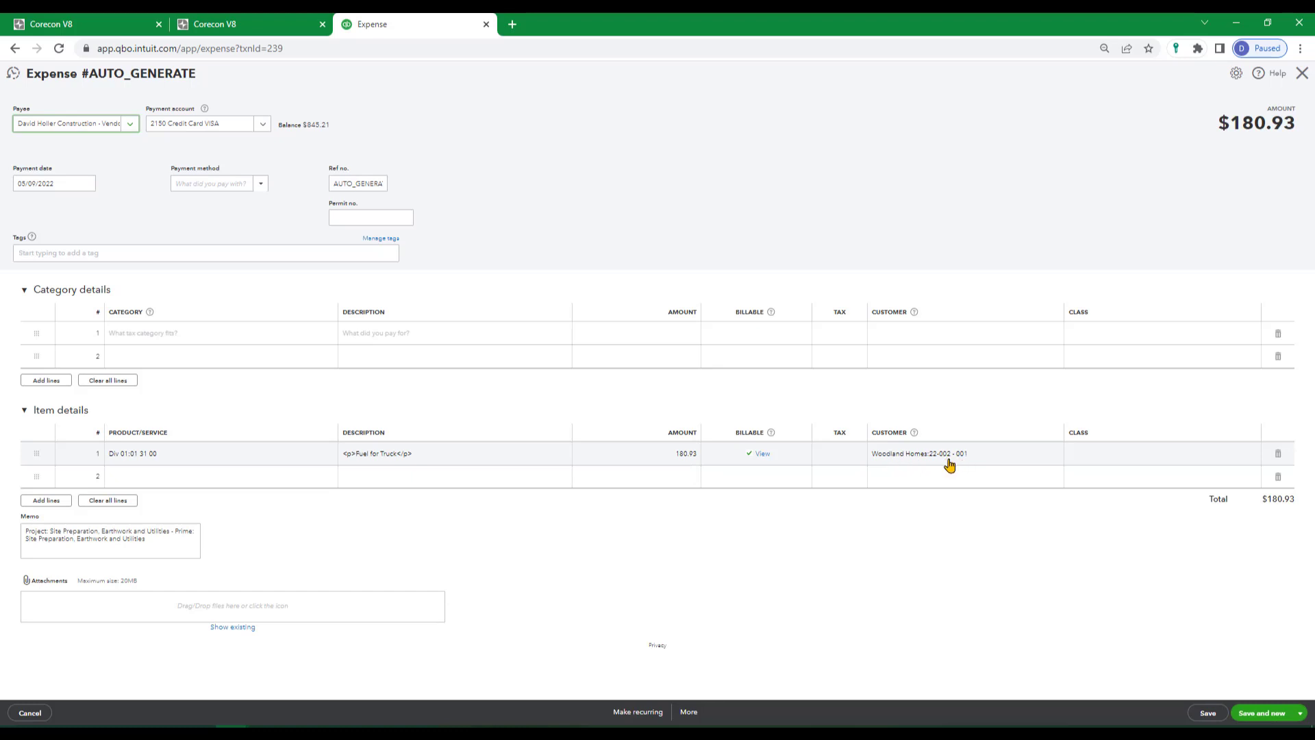
{"action": "left_click", "coordinate": [15, 50]}
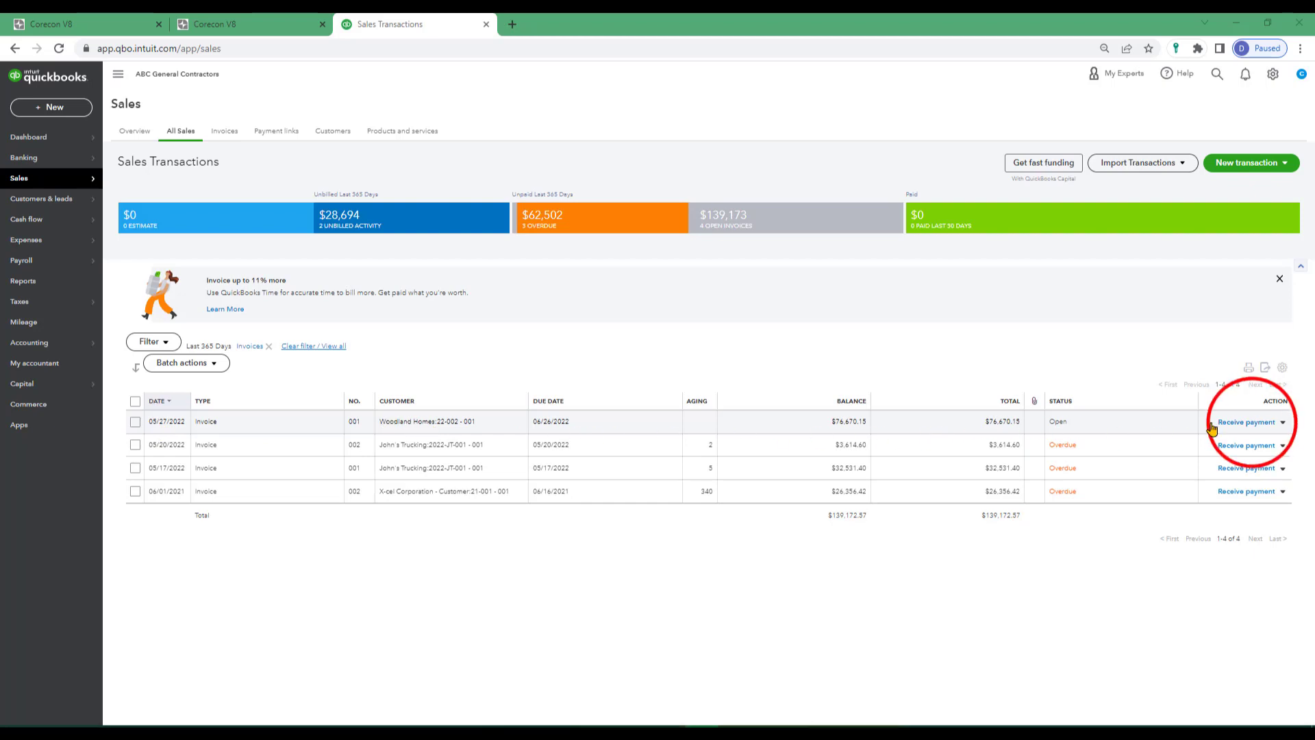
Receive full payment for Woodland Homes invoice 001 by Check, enter the check reference number, save it, and return to the sales transactions.
{"action": "left_click", "coordinate": [1251, 424]}
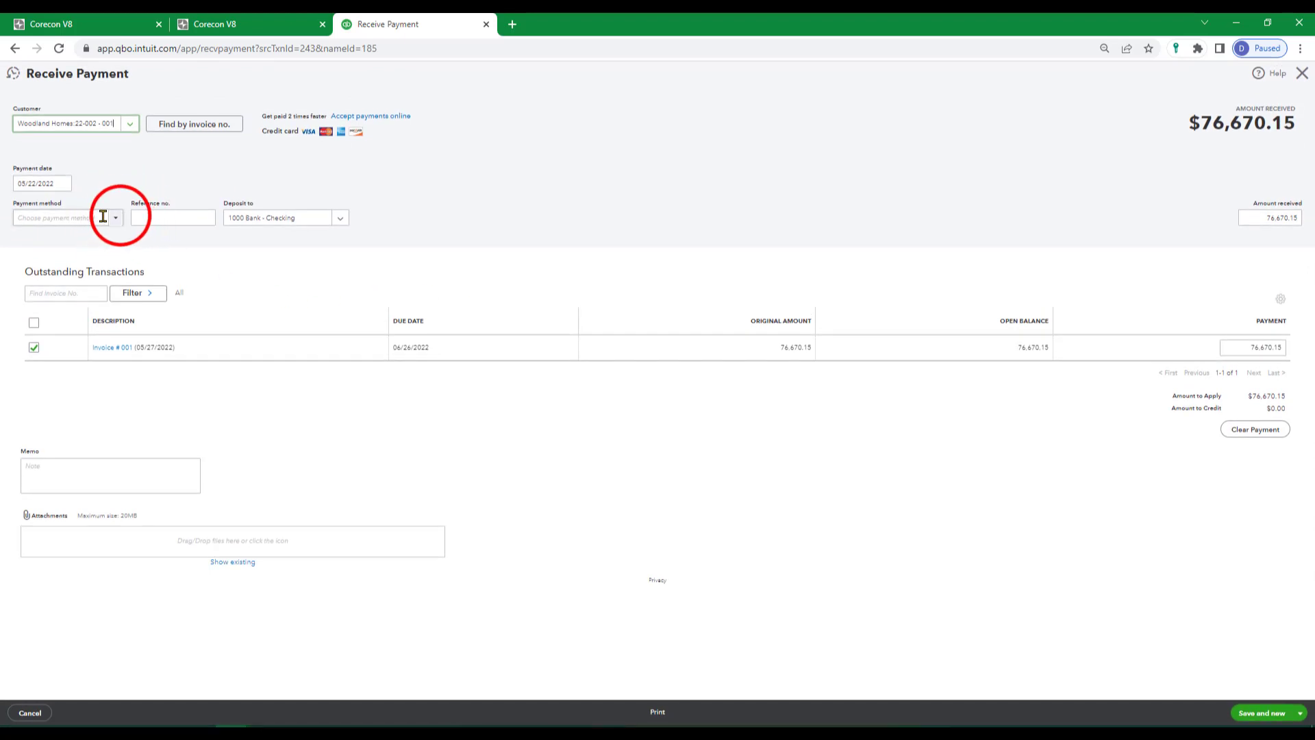
{"action": "left_click", "coordinate": [116, 218]}
{"action": "left_click", "coordinate": [31, 272]}
{"action": "left_click", "coordinate": [163, 221]}
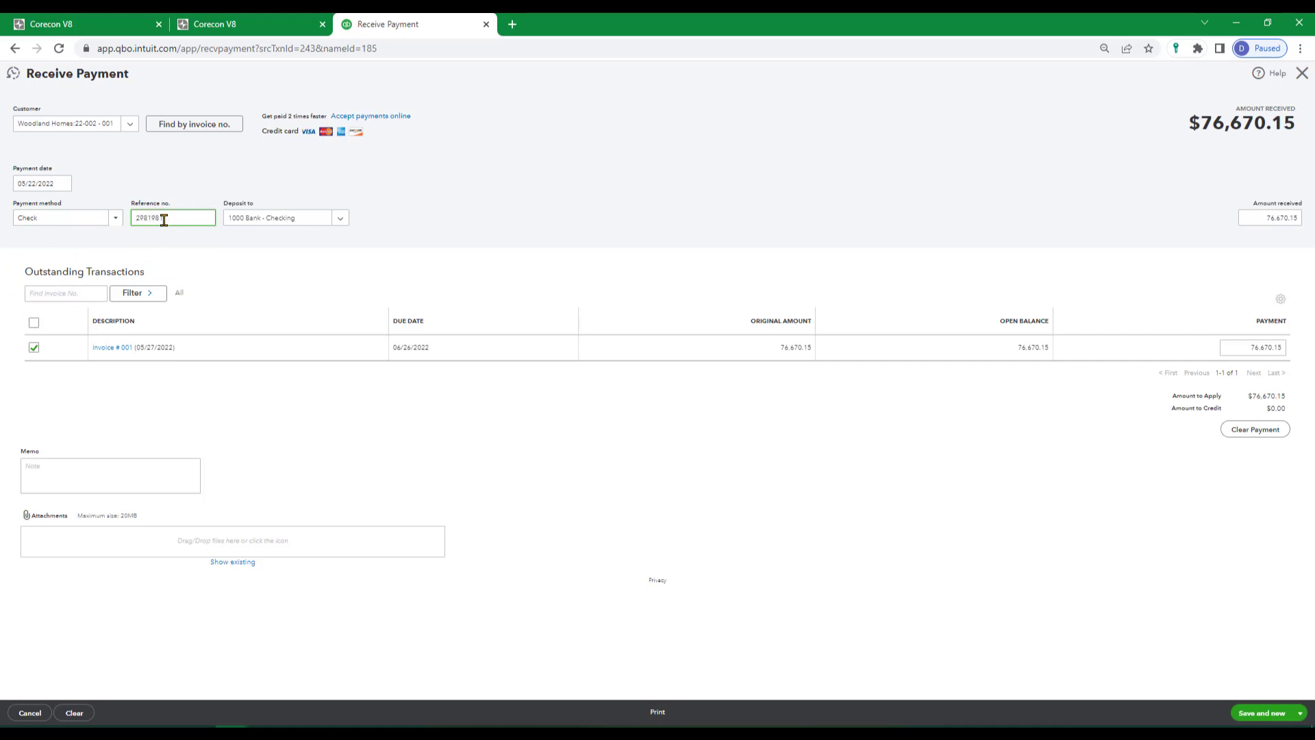
{"action": "left_click", "coordinate": [1256, 715]}
{"action": "left_click", "coordinate": [15, 50]}
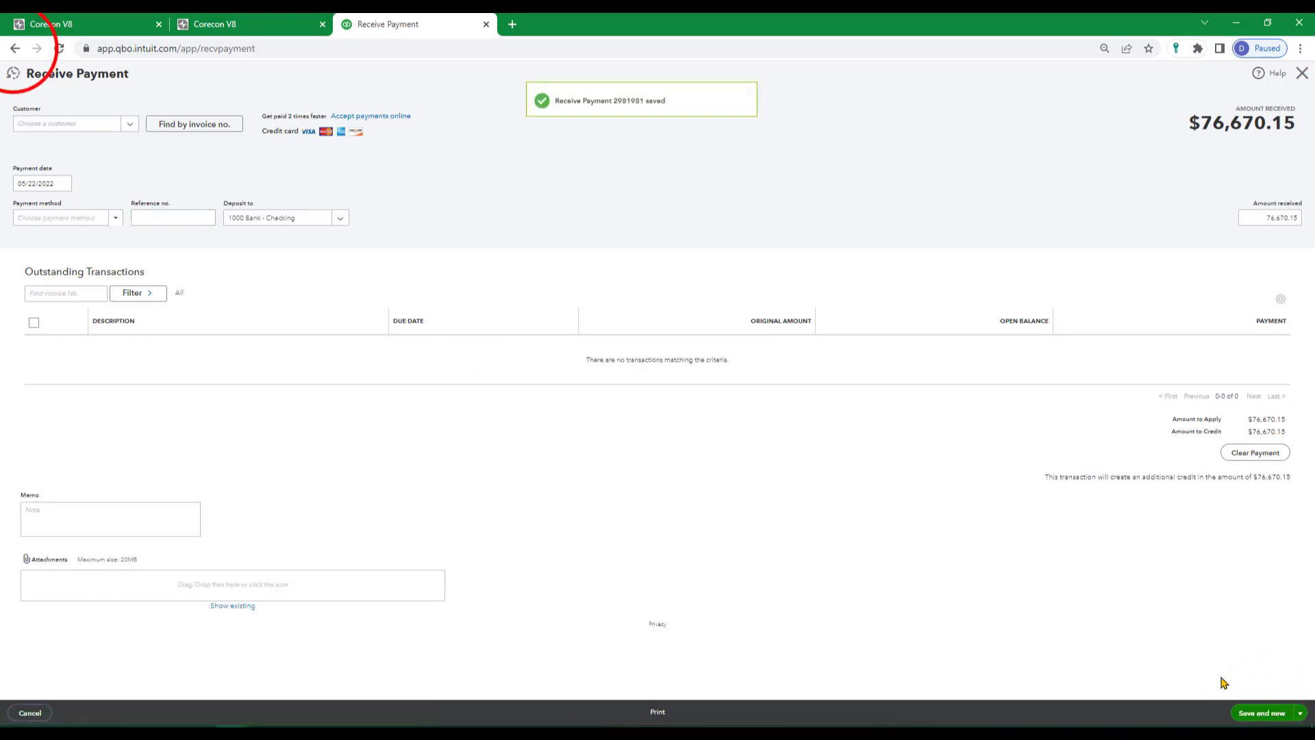
{"action": "left_click", "coordinate": [15, 49]}
In the expense transactions, mark the 05/27/2022 Allison Construction Inc. bill as paid, then save and close the bill payment.
{"action": "left_click", "coordinate": [118, 240]}
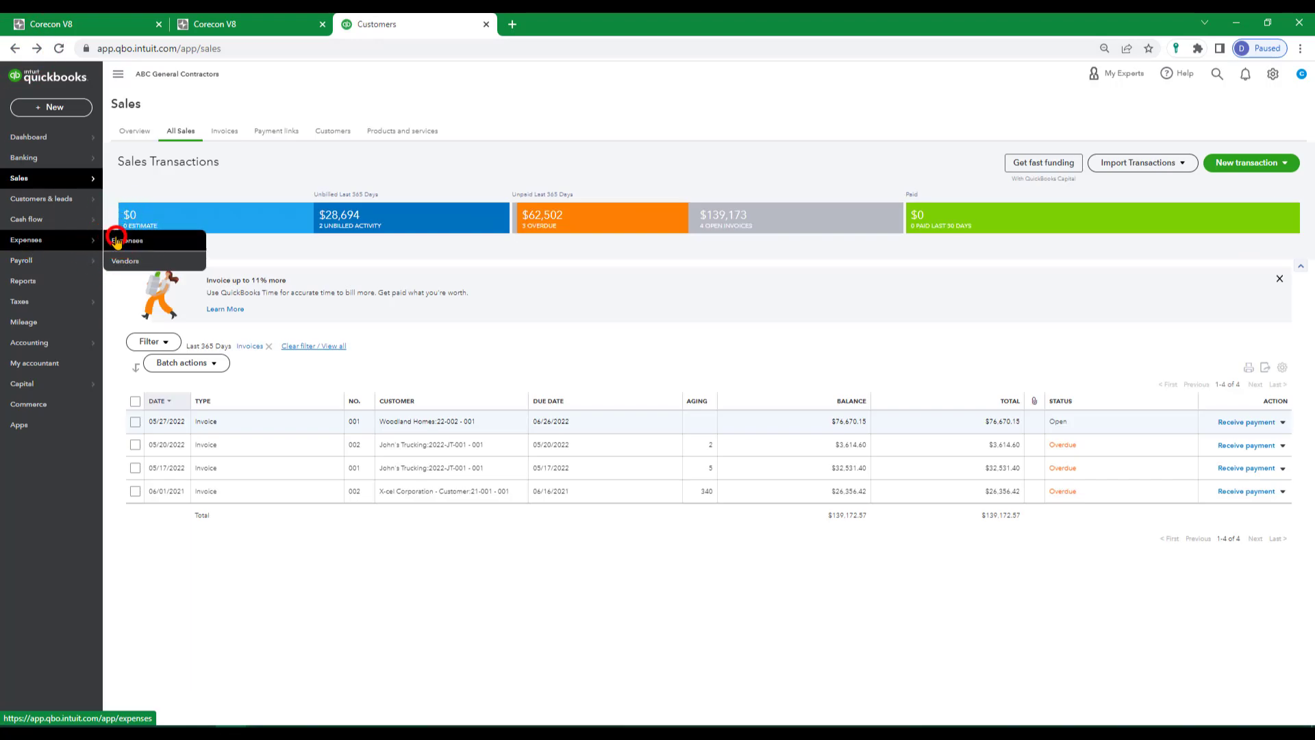
{"action": "left_click", "coordinate": [134, 279]}
{"action": "left_click", "coordinate": [136, 302]}
{"action": "left_click", "coordinate": [137, 302]}
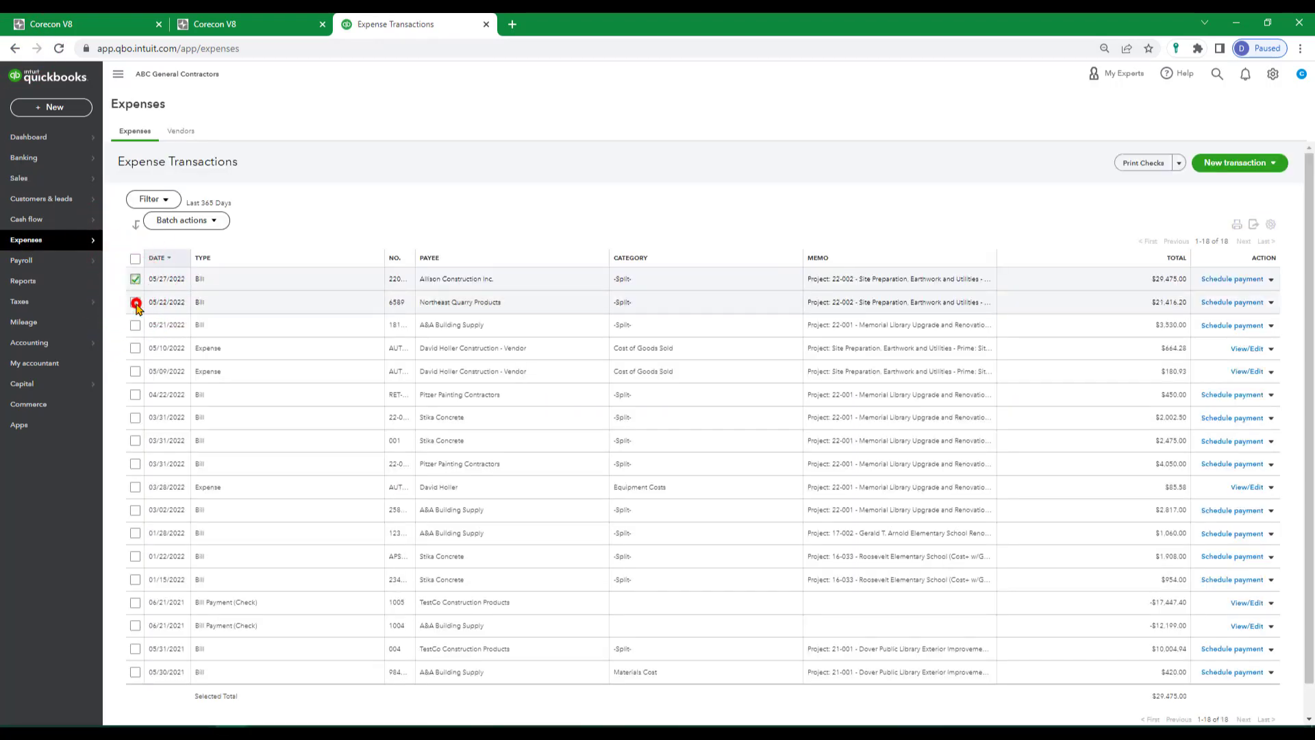
{"action": "left_click", "coordinate": [1272, 280]}
{"action": "left_click", "coordinate": [1219, 297]}
{"action": "left_click", "coordinate": [1301, 713]}
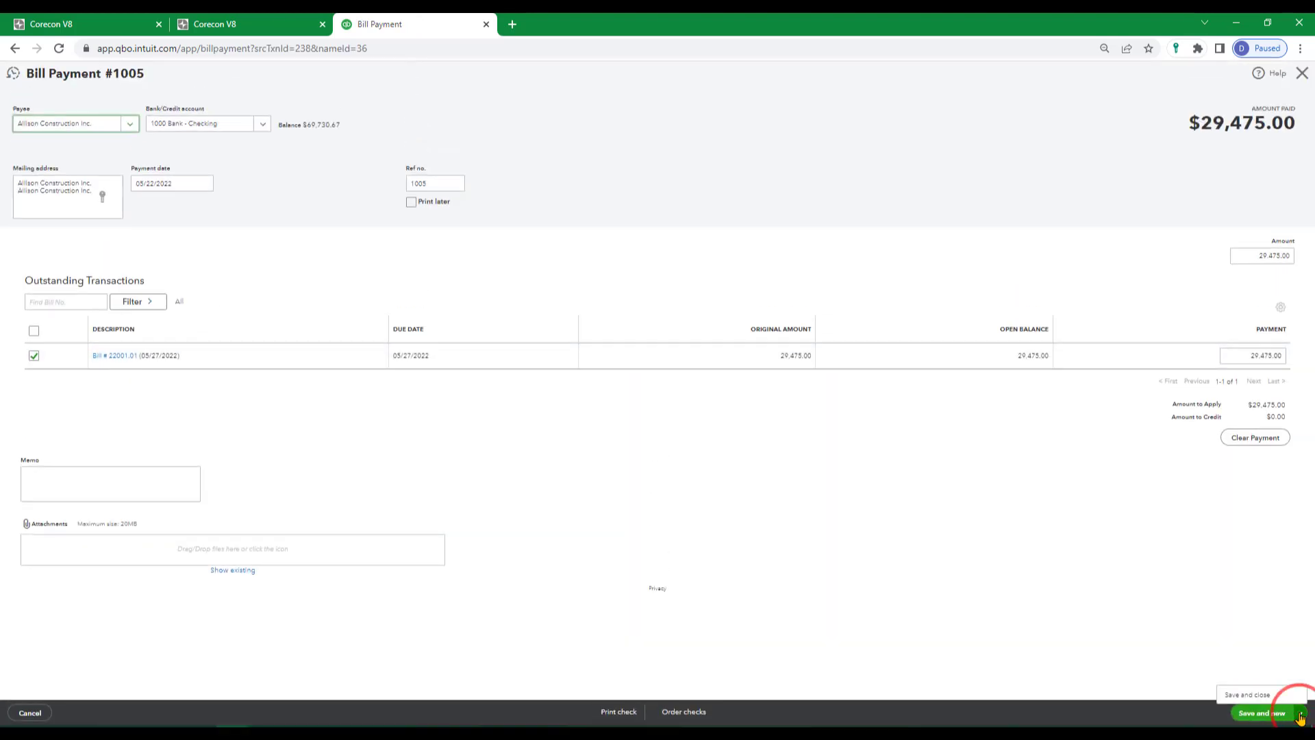
{"action": "left_click", "coordinate": [1248, 695]}
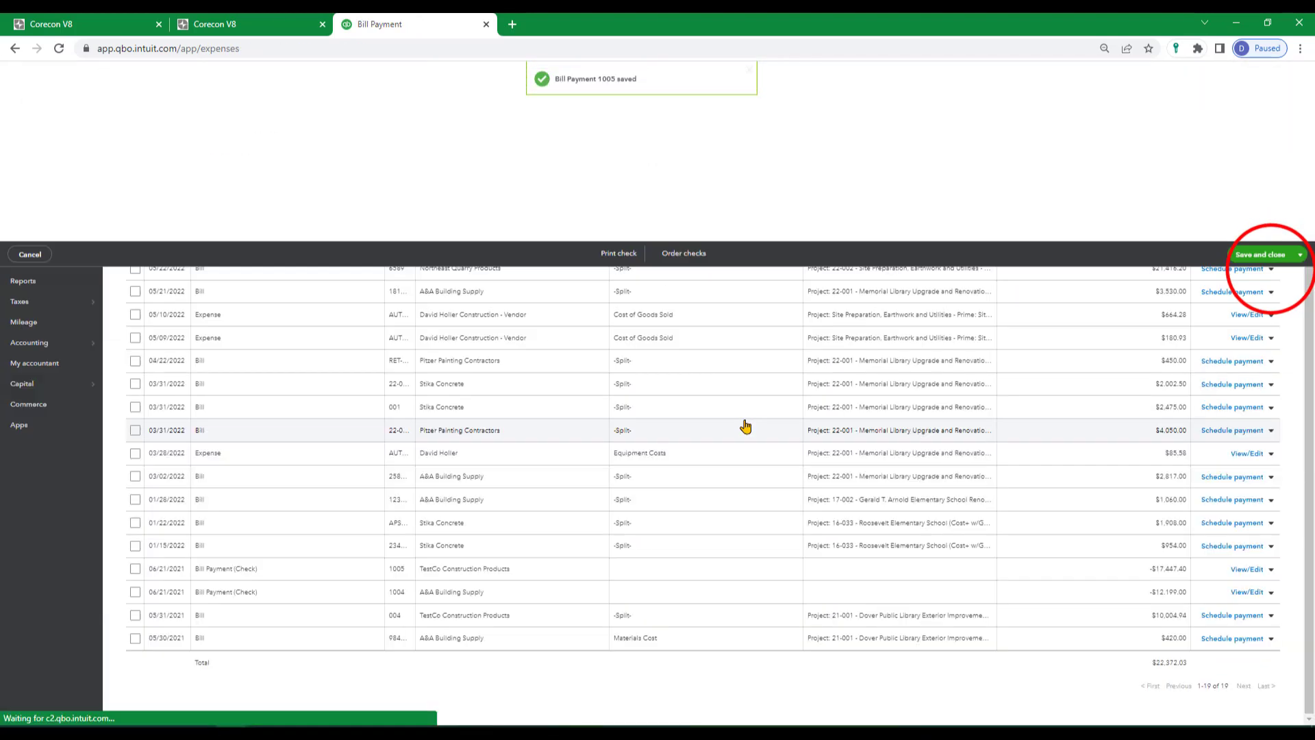
Mark Northeast Quarry Products bill 6589 as paid, save the payment, and switch to the CoreconLink home page in Corecon.
{"action": "left_click", "coordinate": [1272, 269]}
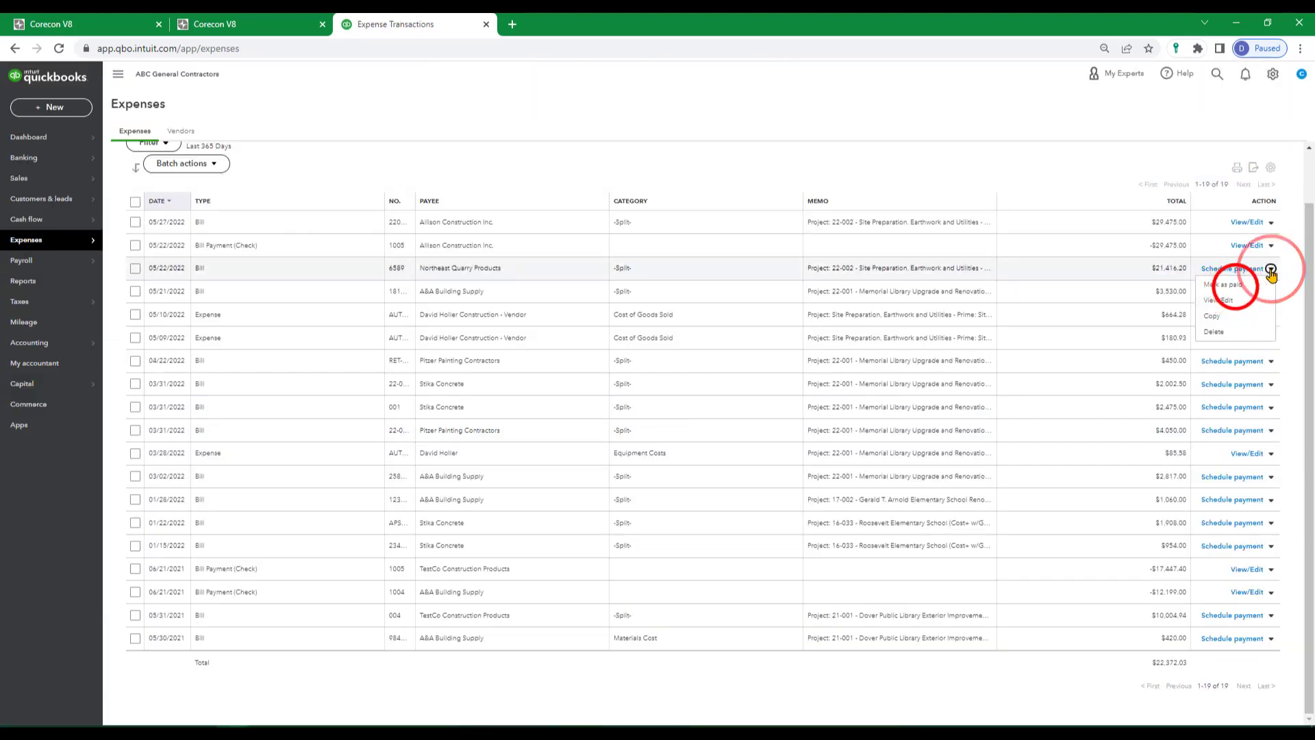
{"action": "left_click", "coordinate": [1230, 295]}
{"action": "left_click", "coordinate": [1259, 713]}
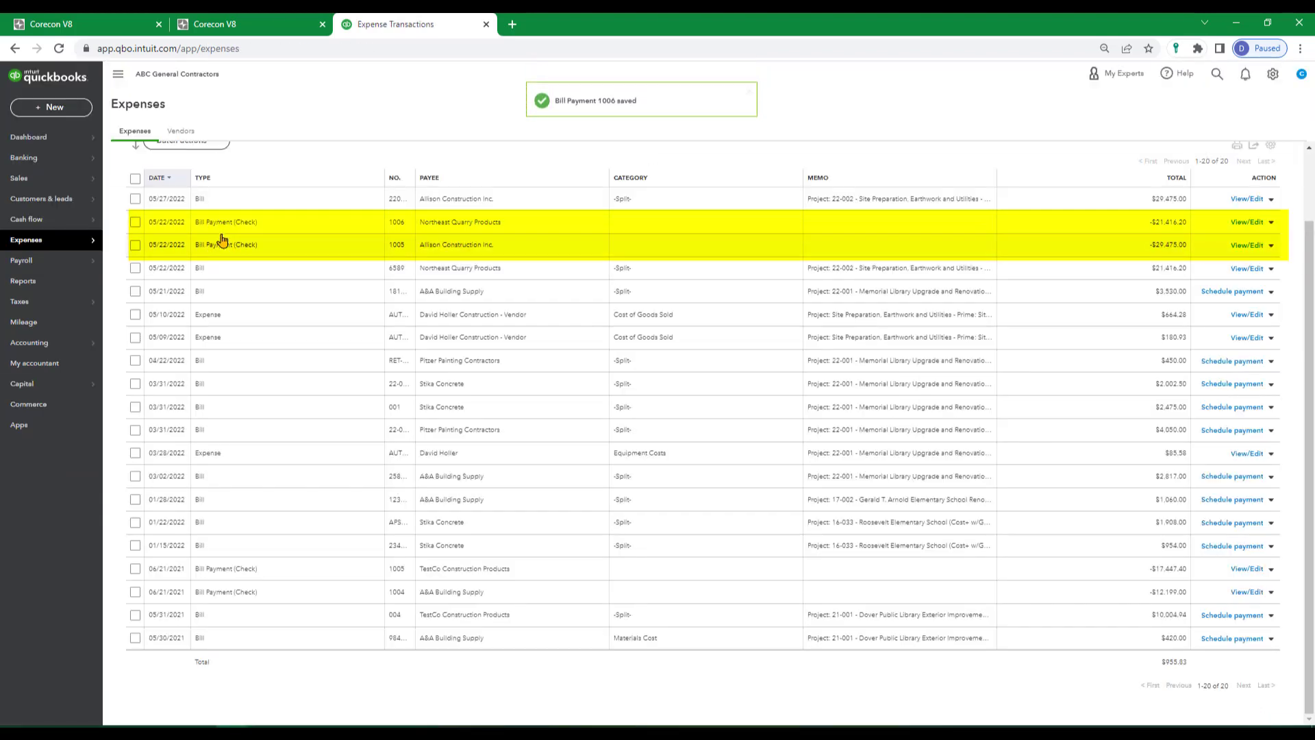
{"action": "left_click", "coordinate": [207, 26]}
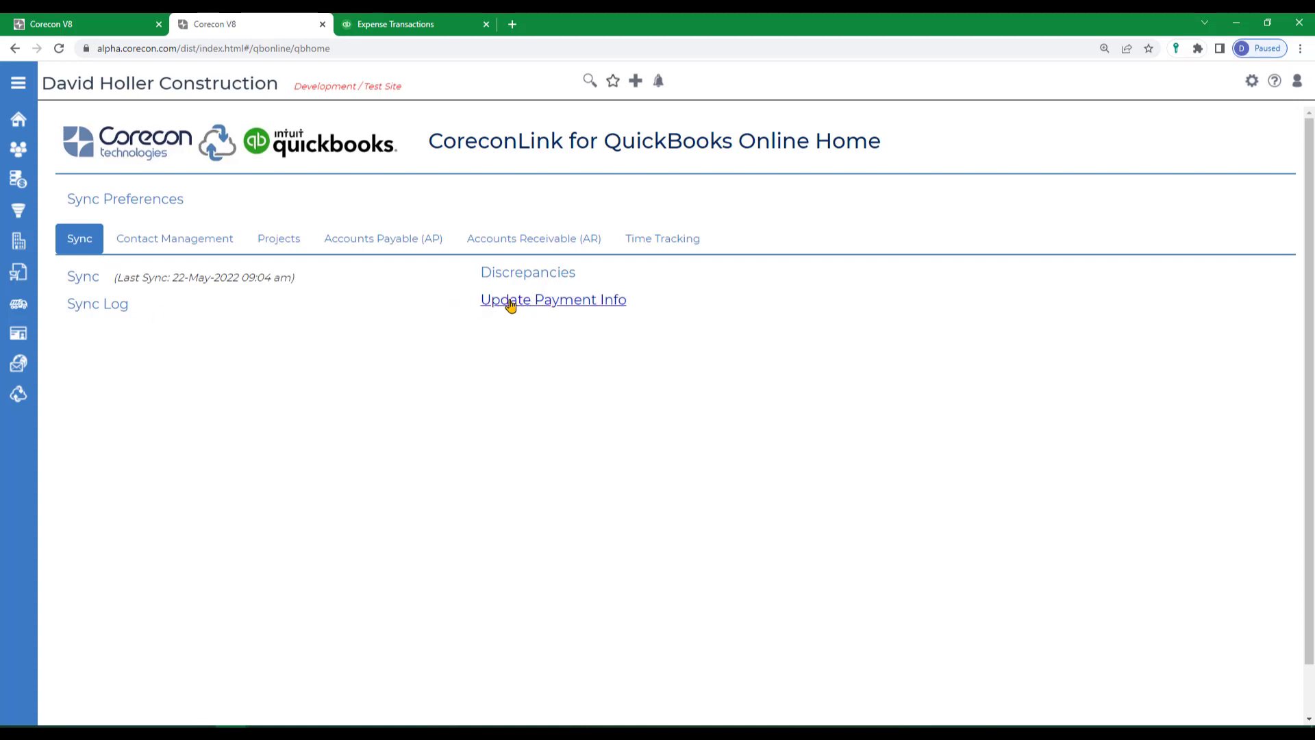
Update the payment info from QuickBooks into Corecon for all transactions of the past 180 days and dismiss the import dialog.
{"action": "left_click", "coordinate": [565, 307]}
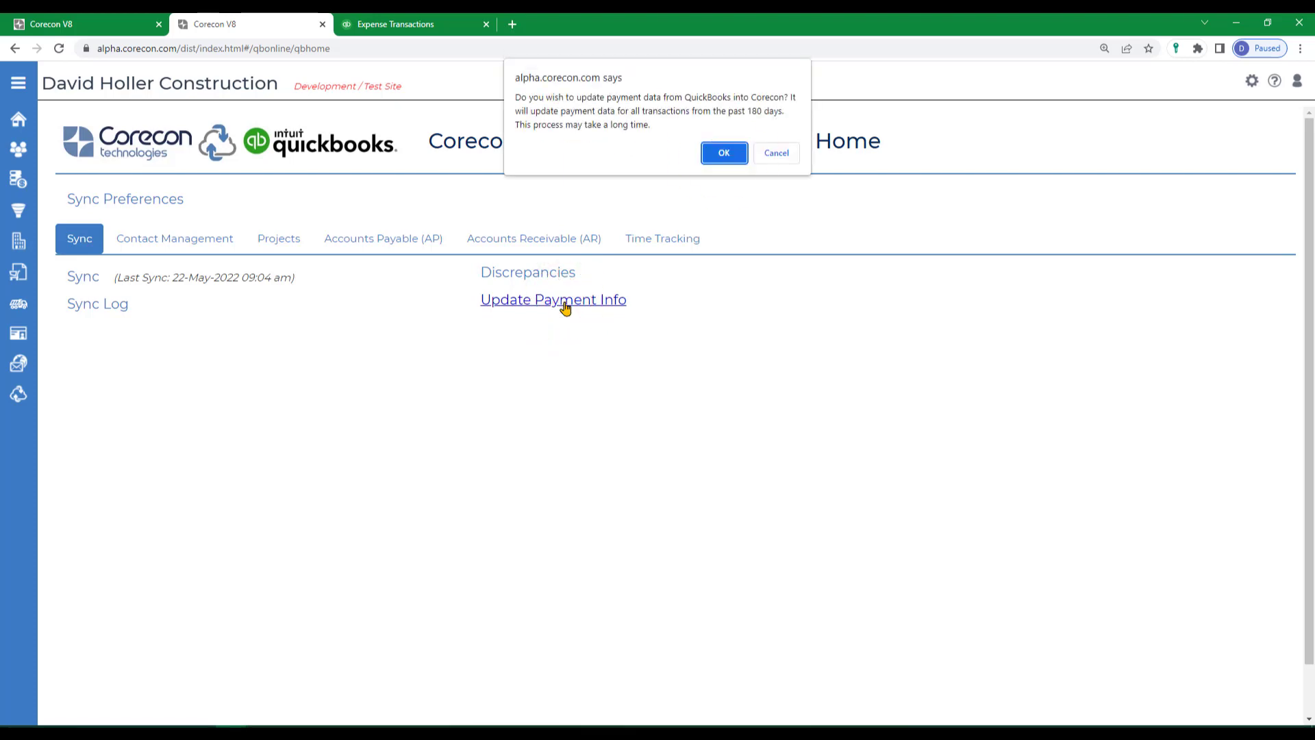
{"action": "left_click", "coordinate": [724, 153]}
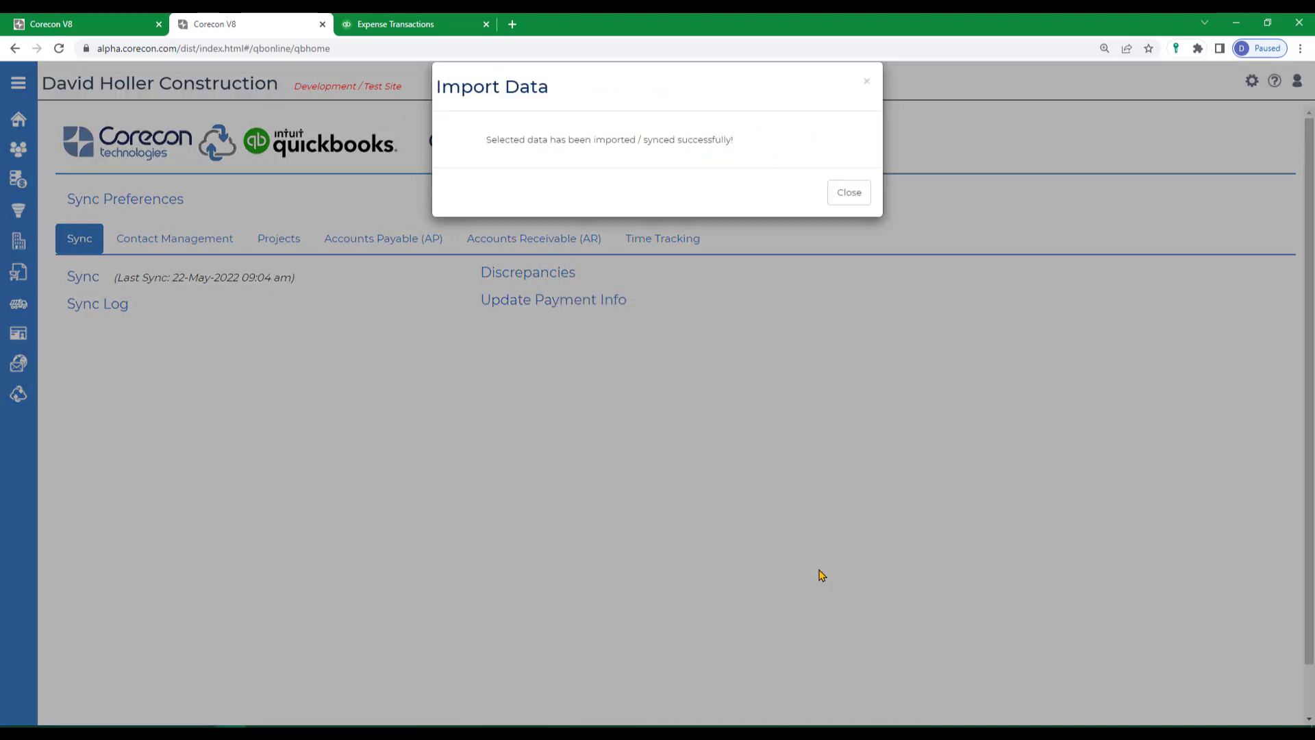
{"action": "left_click", "coordinate": [853, 192]}
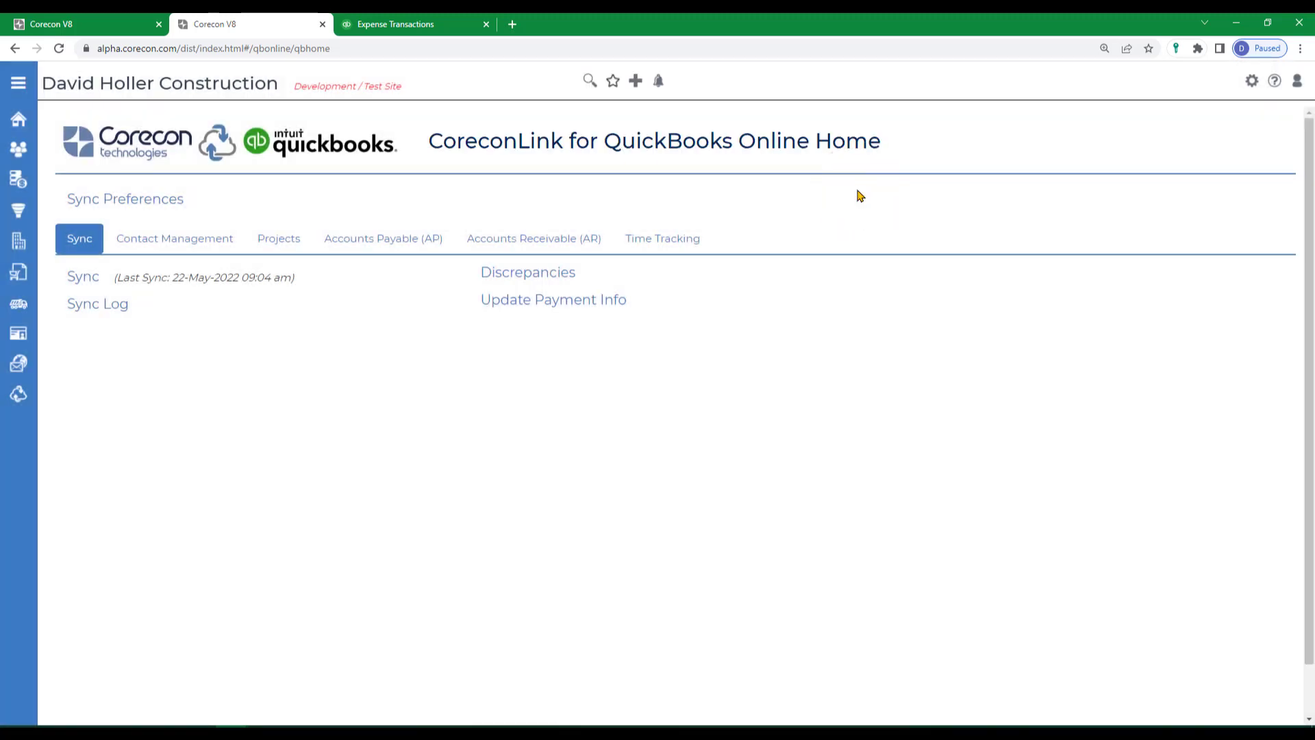
{"action": "left_click", "coordinate": [66, 25]}
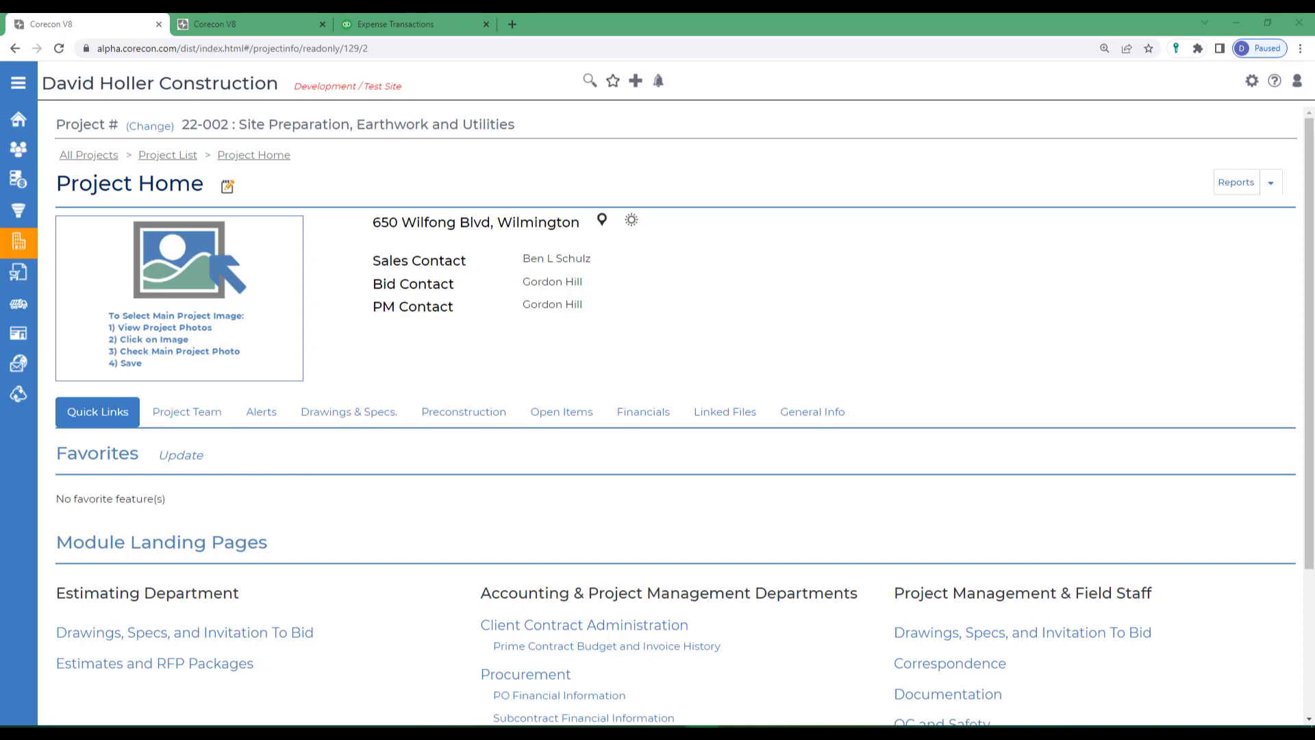
{"action": "left_click", "coordinate": [223, 26]}
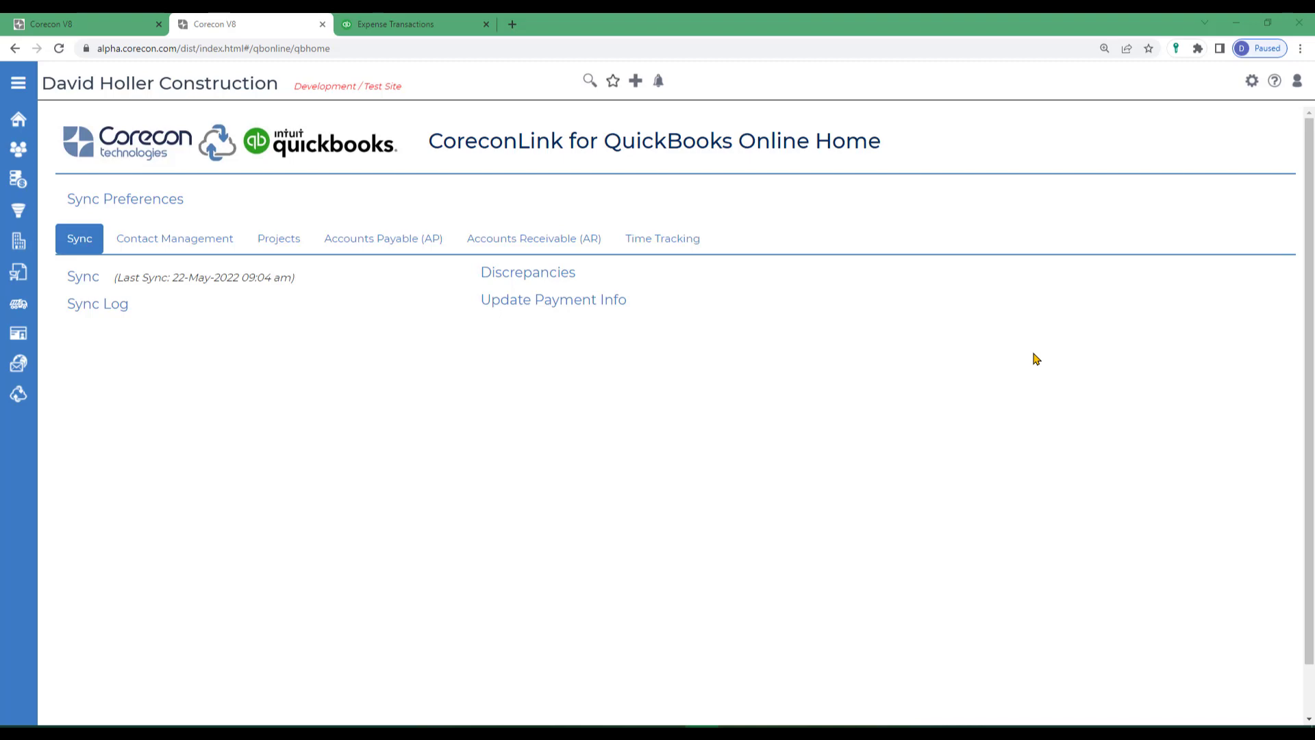
Open the Corecon online help, find the CoreconLink for QuickBooks Online page among the accounting and ERP integrations, and review its topics.
{"action": "left_click", "coordinate": [1274, 80]}
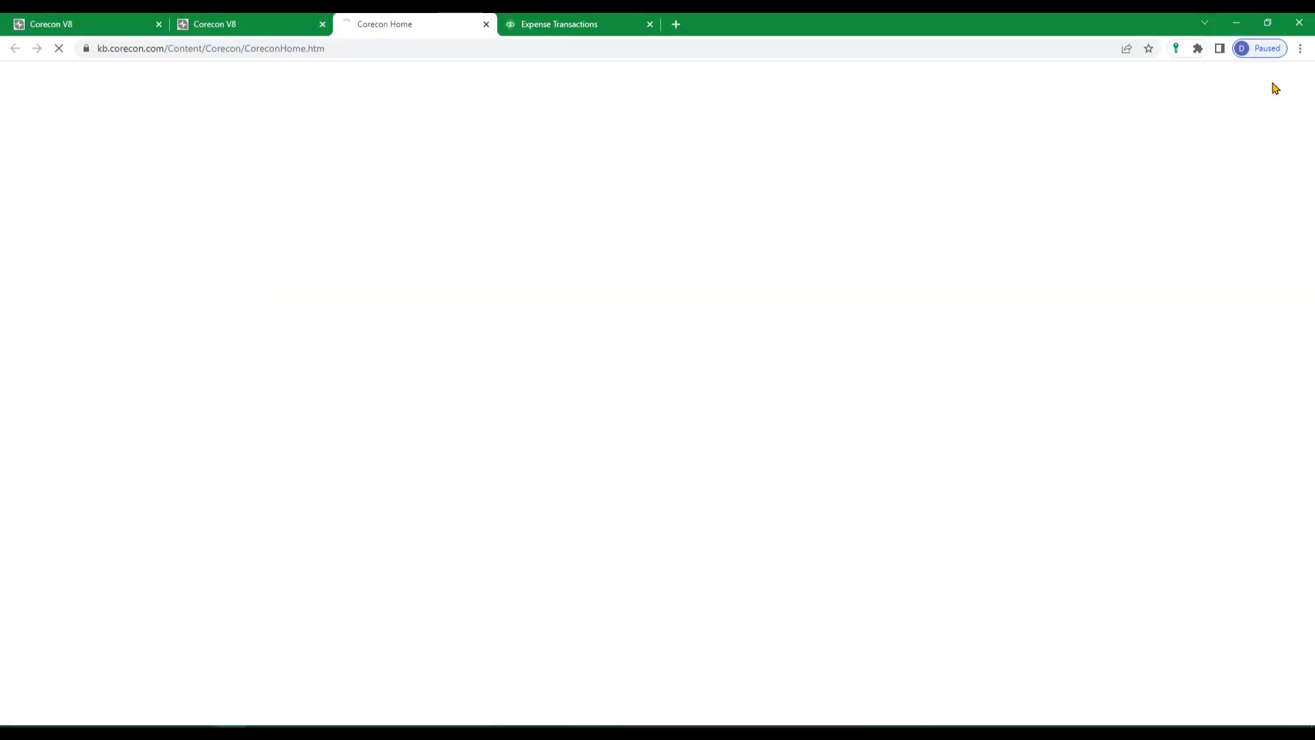
{"action": "scroll", "coordinate": [184, 531], "scroll_direction": "down", "scroll_amount": 2}
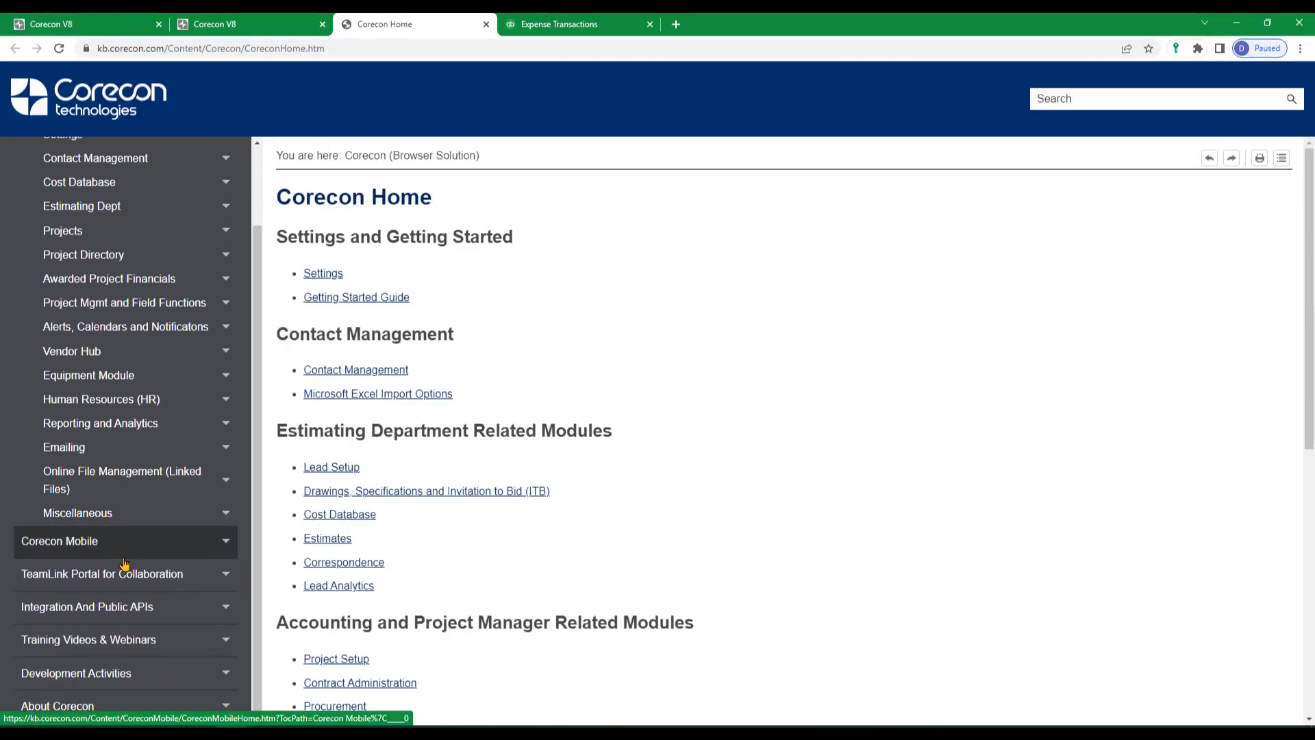
{"action": "left_click", "coordinate": [55, 609]}
{"action": "left_click", "coordinate": [50, 608]}
{"action": "left_click", "coordinate": [43, 631]}
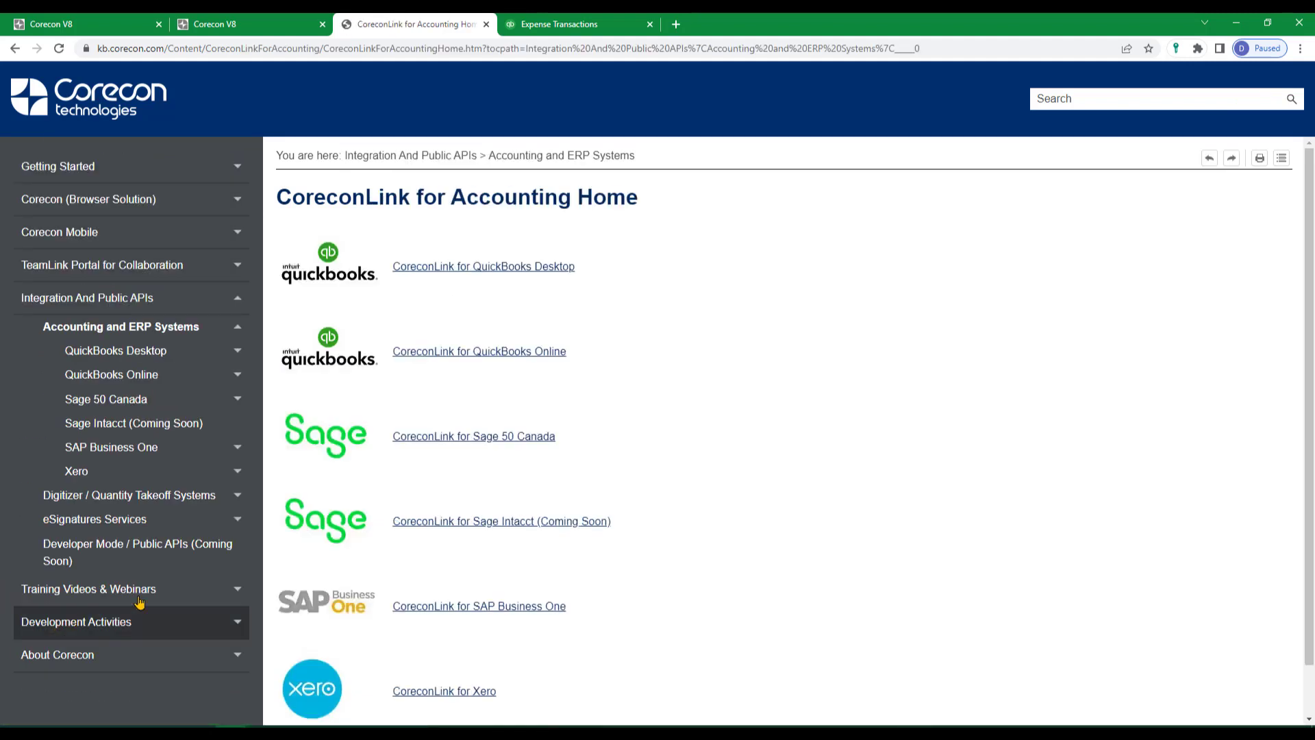
{"action": "left_click", "coordinate": [530, 352]}
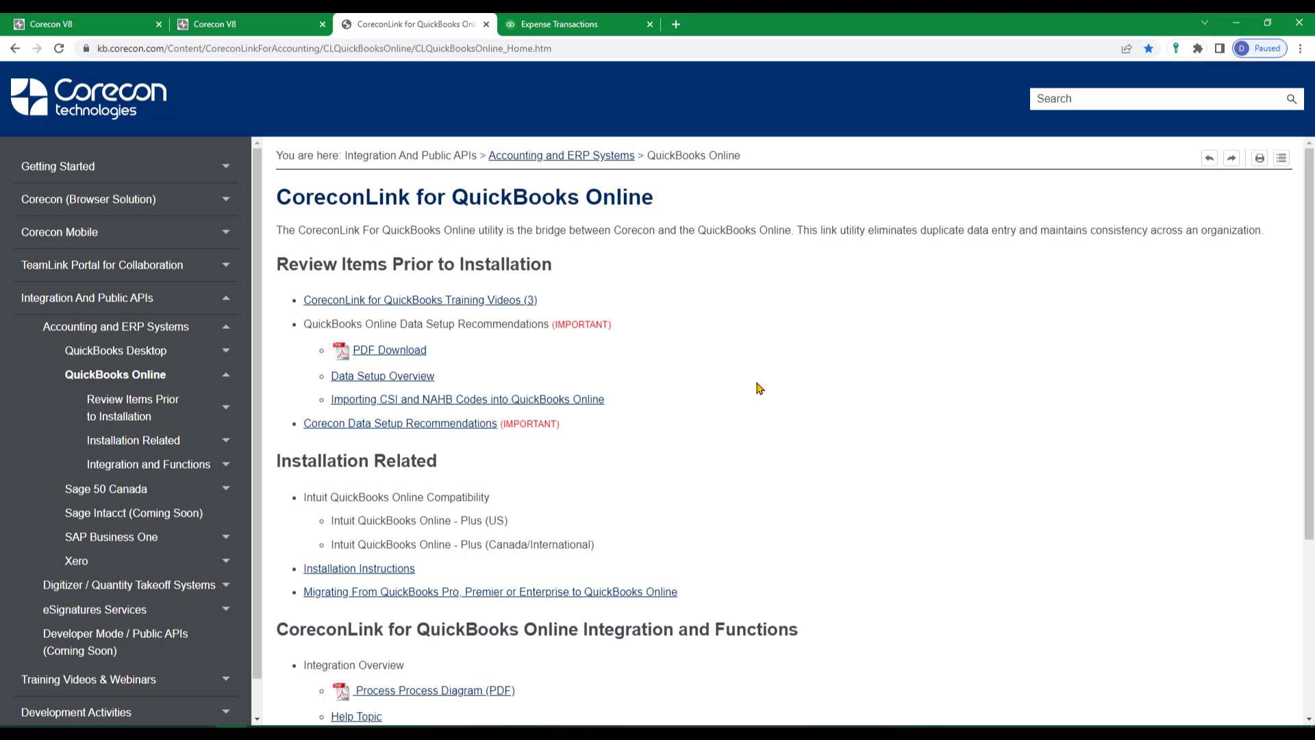
{"action": "scroll", "coordinate": [715, 409], "scroll_direction": "down", "scroll_amount": 4}
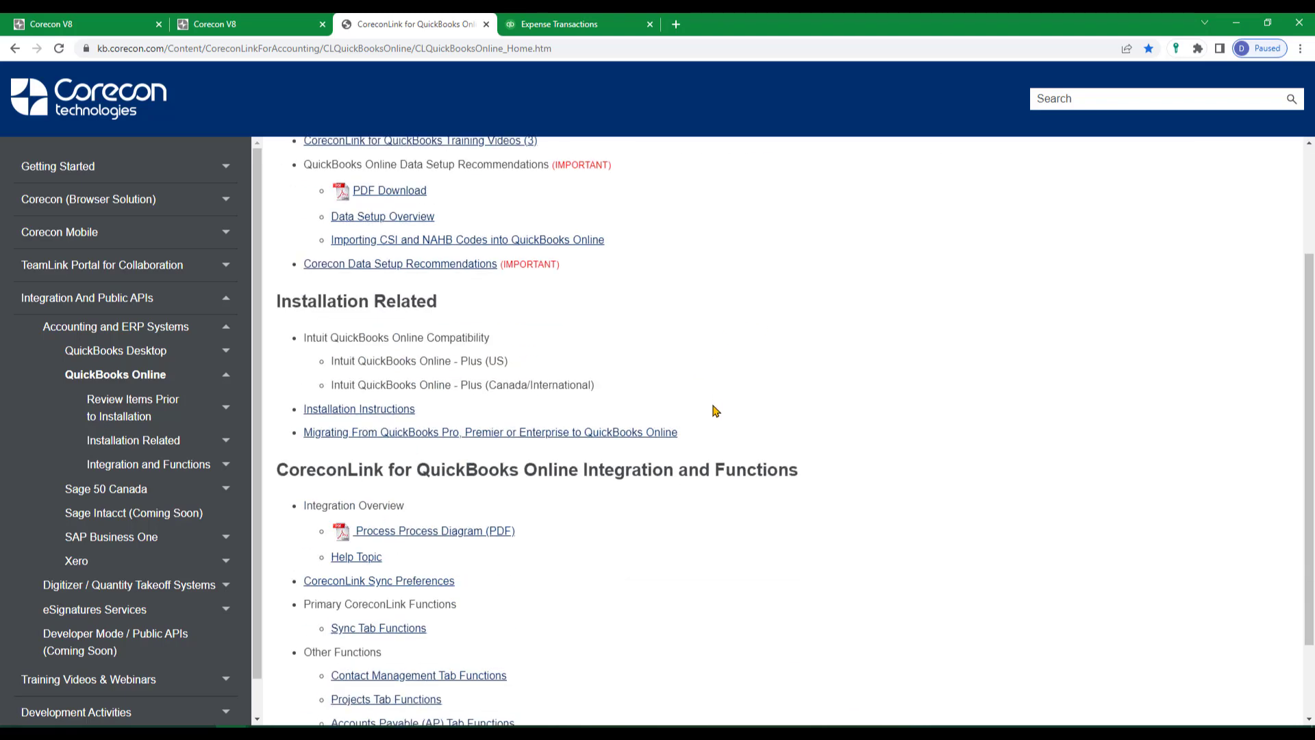